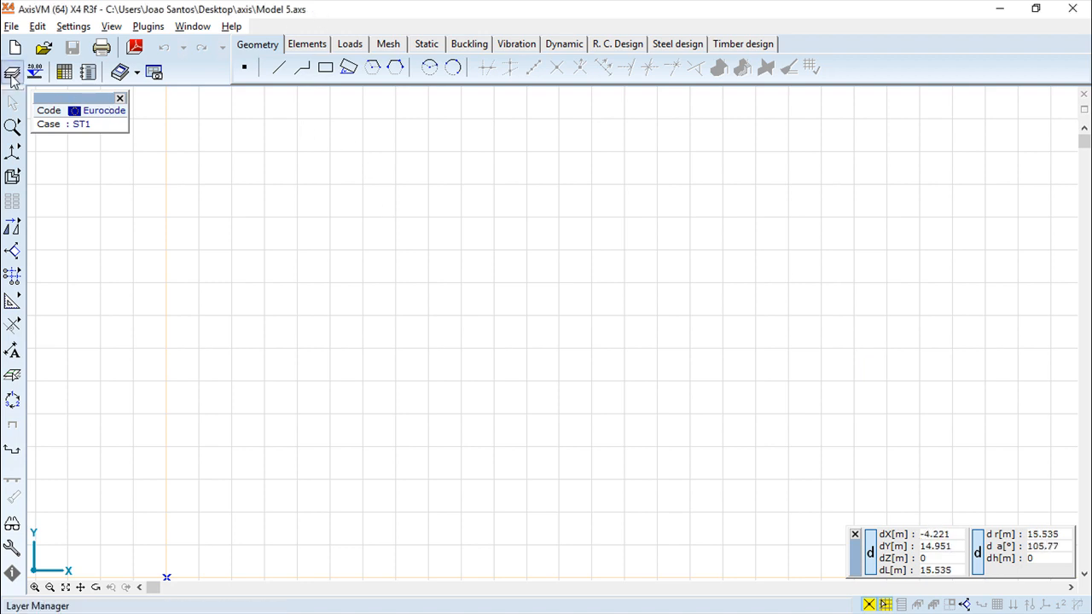
# Review the Layer Manager and the background layer editing tools, closing each without changes.
pyautogui.click(11, 75)
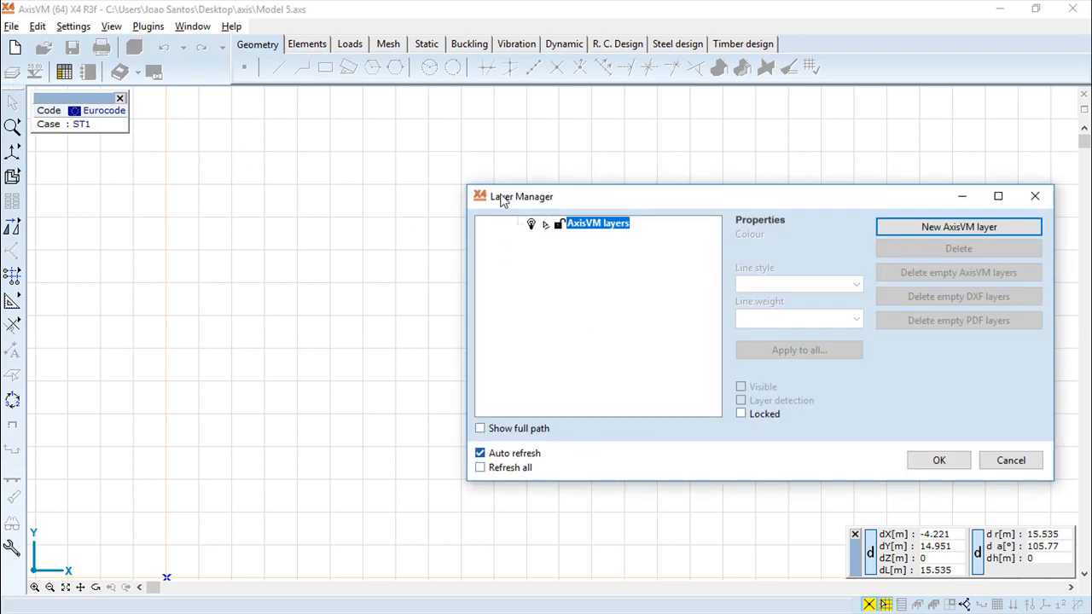
pyautogui.click(1035, 197)
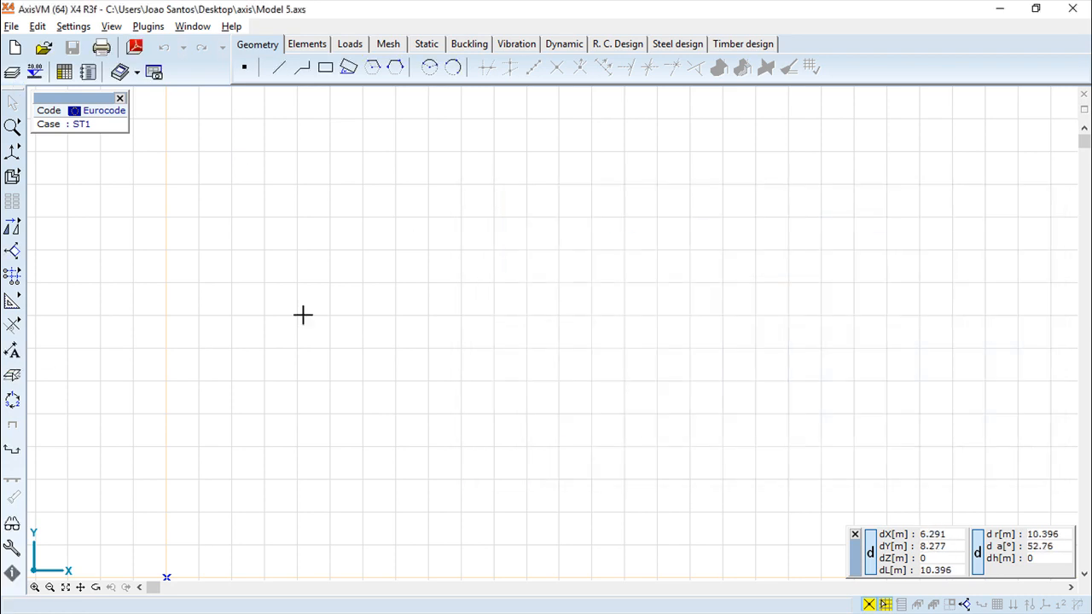
pyautogui.click(12, 376)
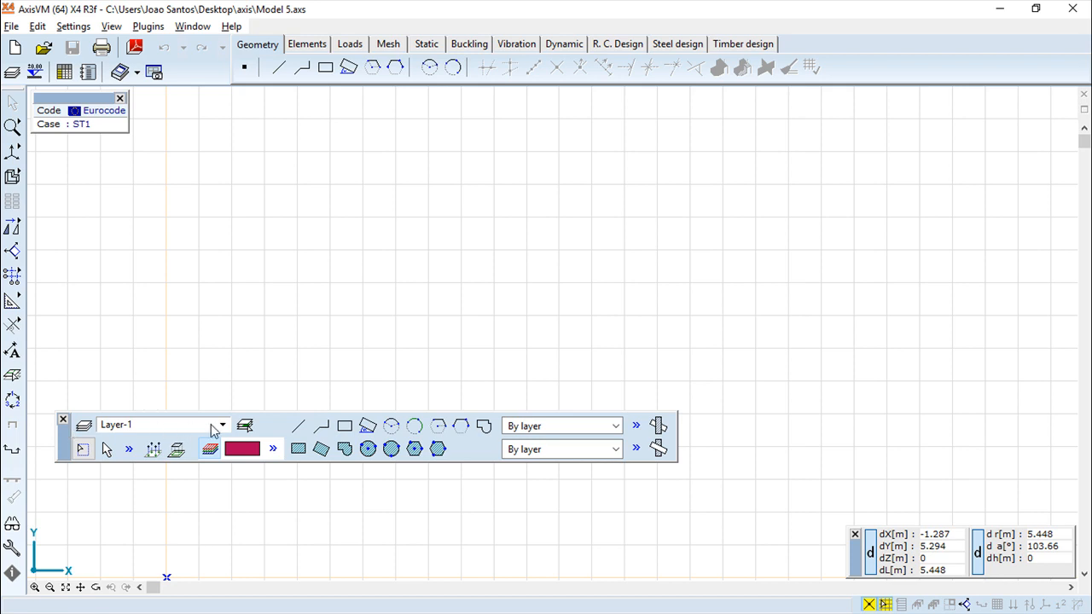
pyautogui.click(83, 440)
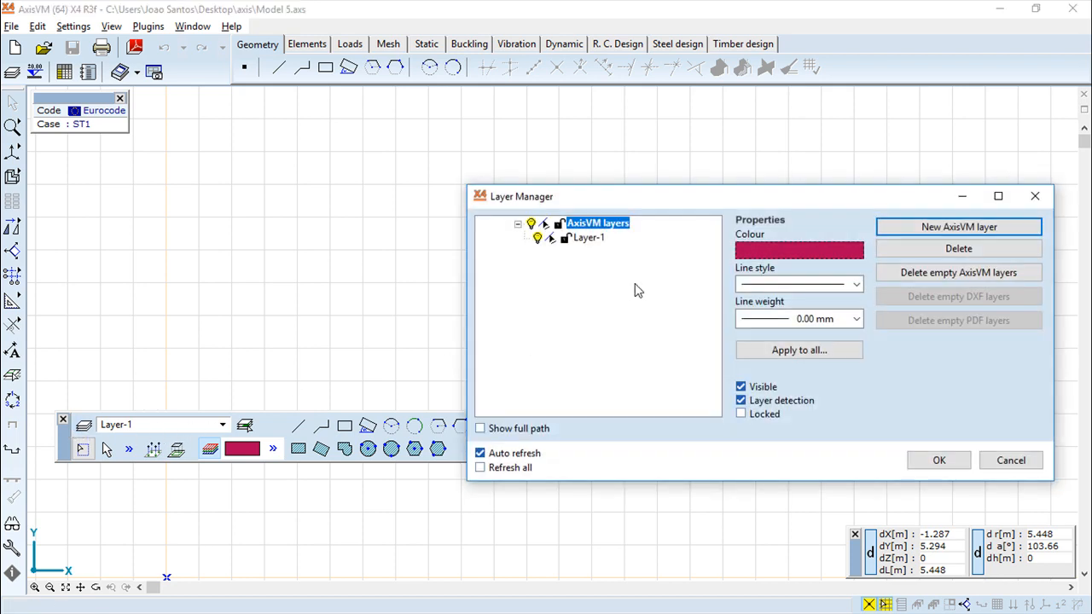
pyautogui.click(1013, 461)
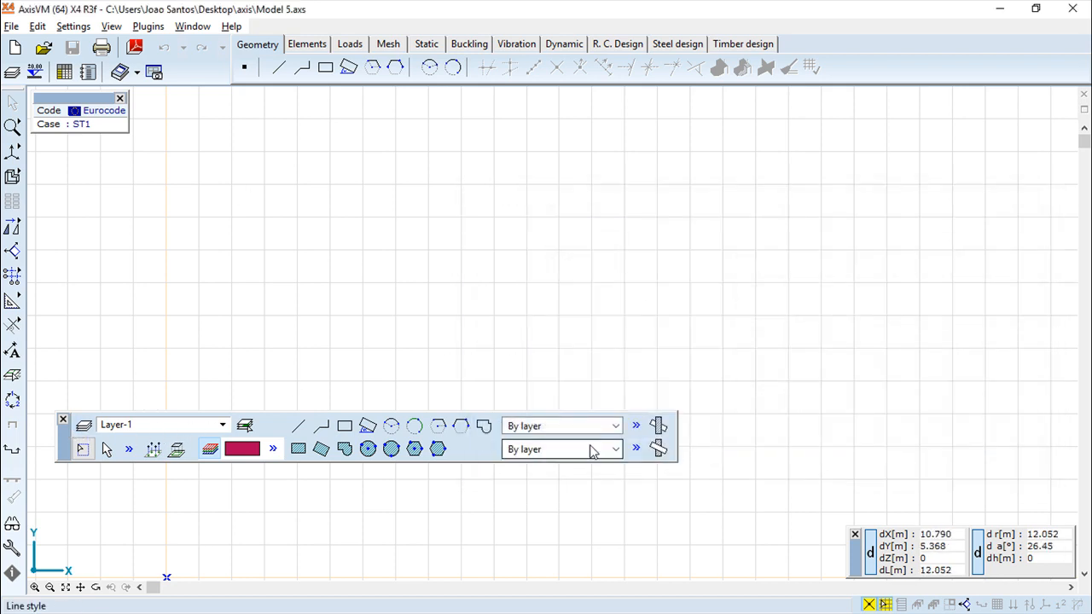
pyautogui.click(62, 419)
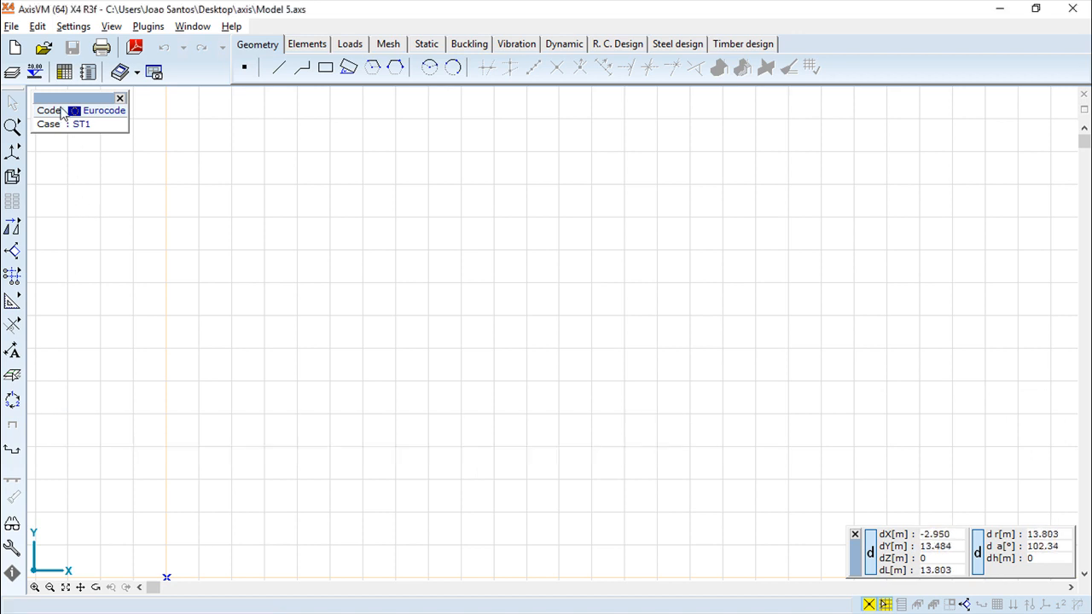
# Try to delete Layer-1 through the Layer Manager.
pyautogui.click(12, 72)
pyautogui.click(589, 238)
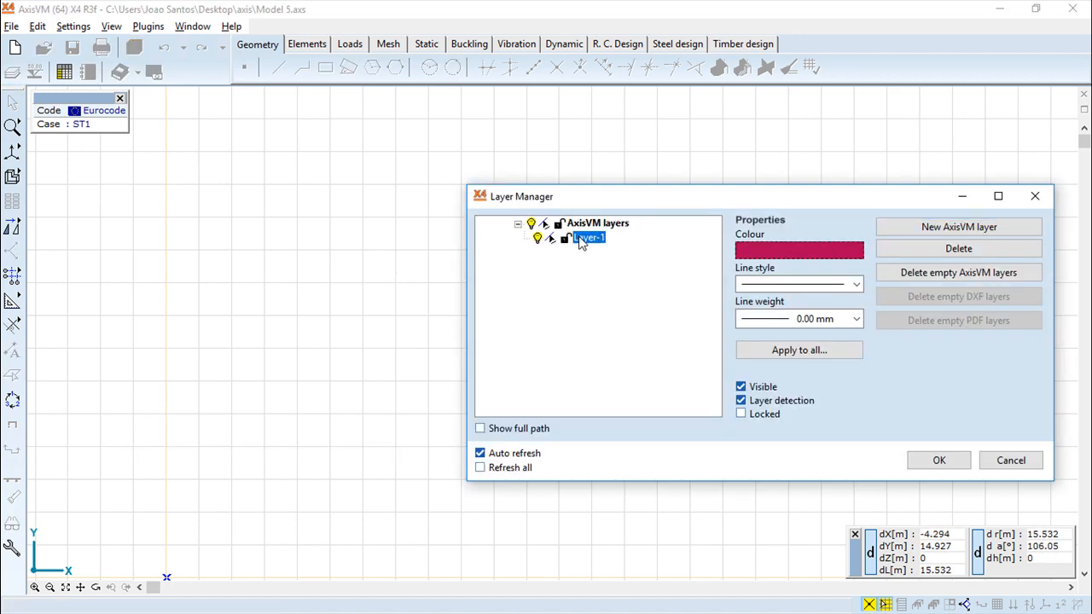
pyautogui.click(960, 248)
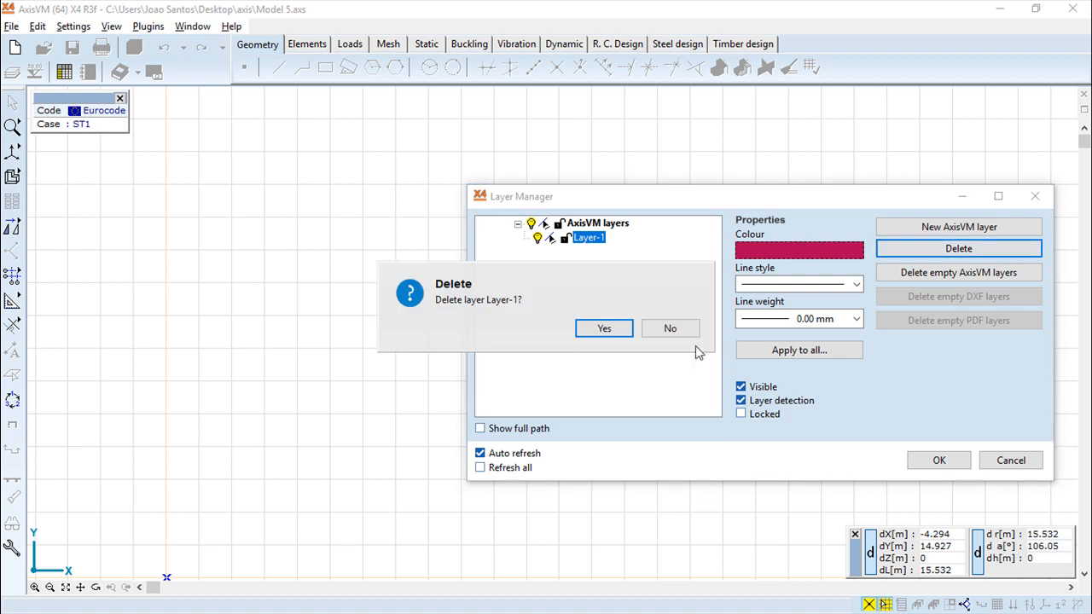
pyautogui.click(601, 329)
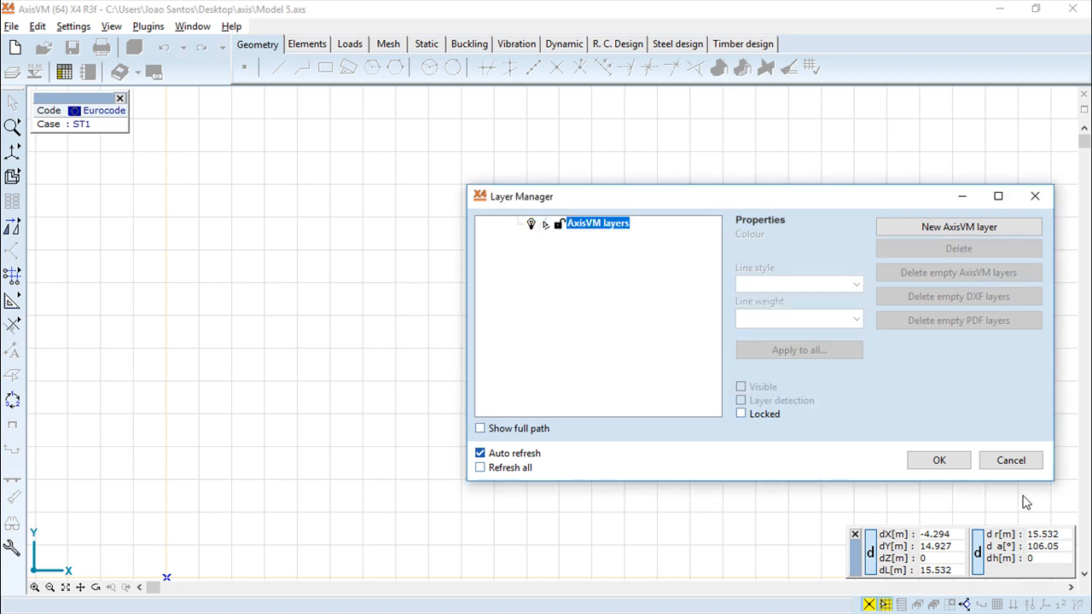
pyautogui.click(1015, 460)
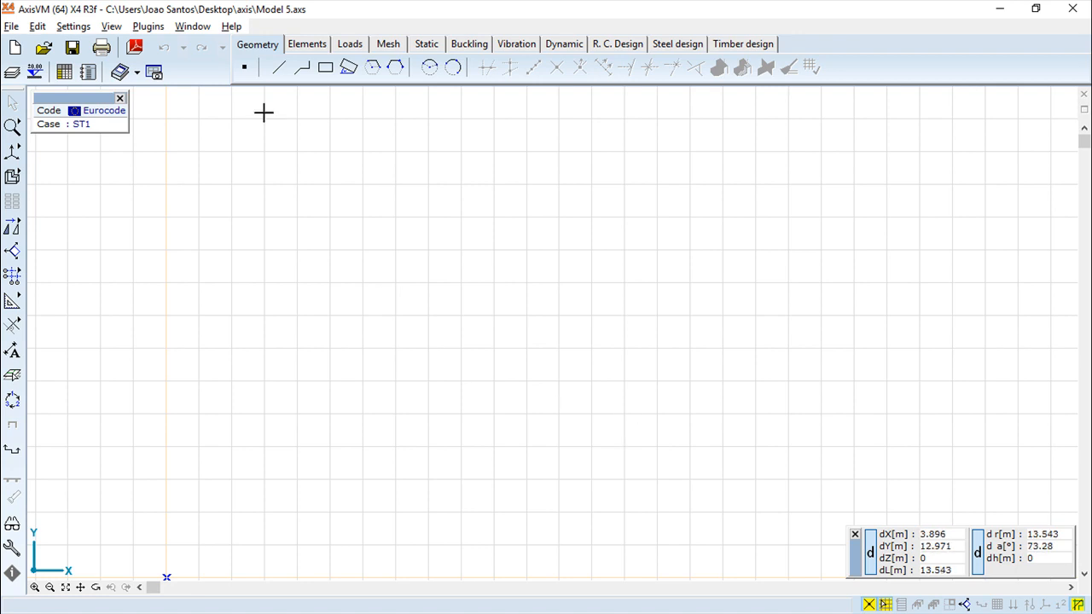
# Delete all empty AxisVM layers in the Layer Manager.
pyautogui.click(13, 73)
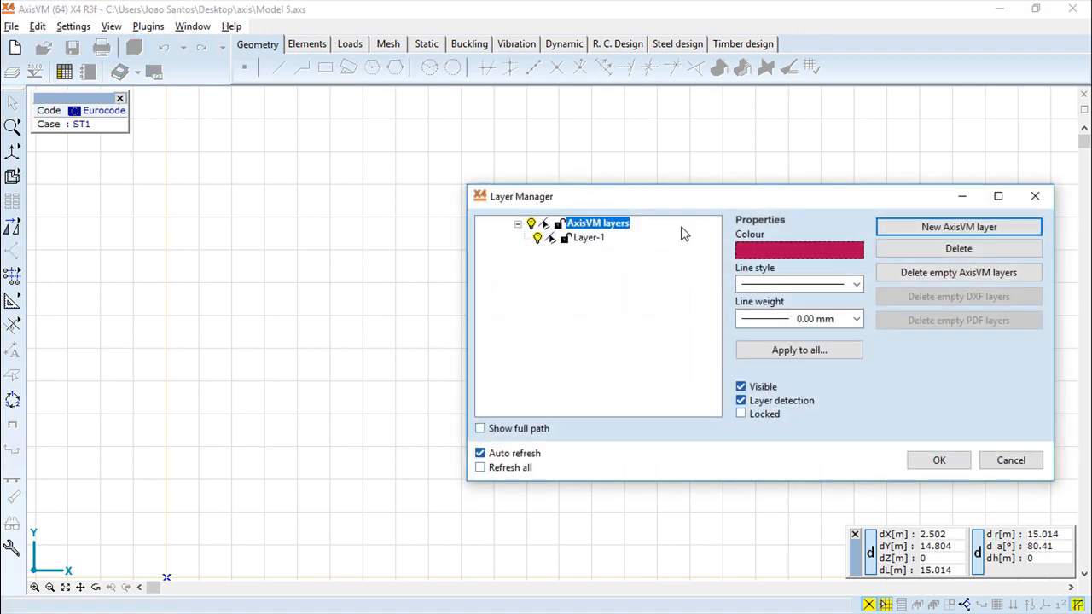
pyautogui.click(589, 239)
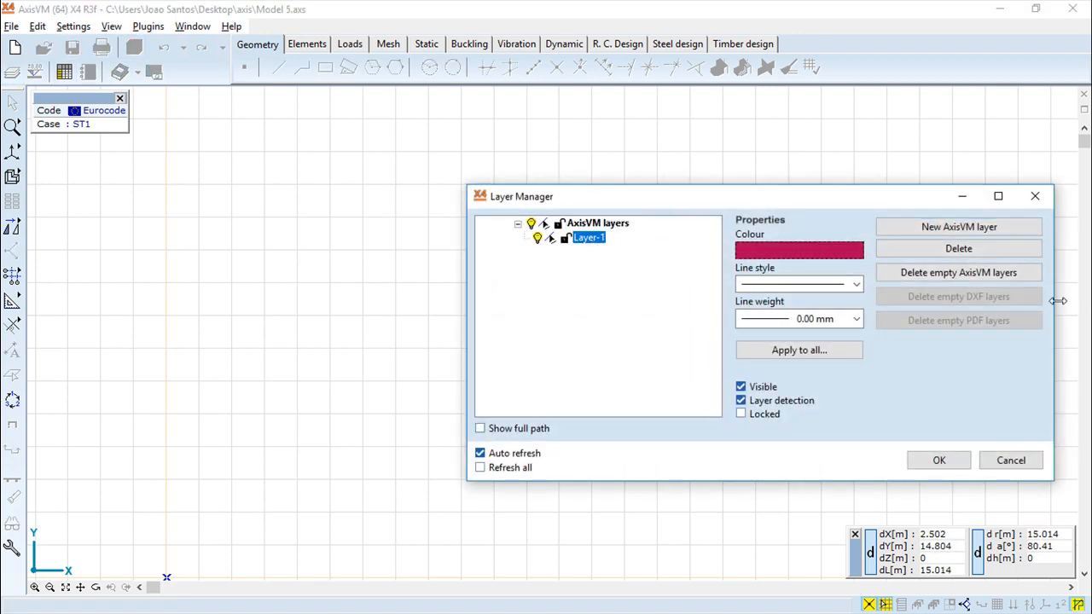
pyautogui.click(945, 274)
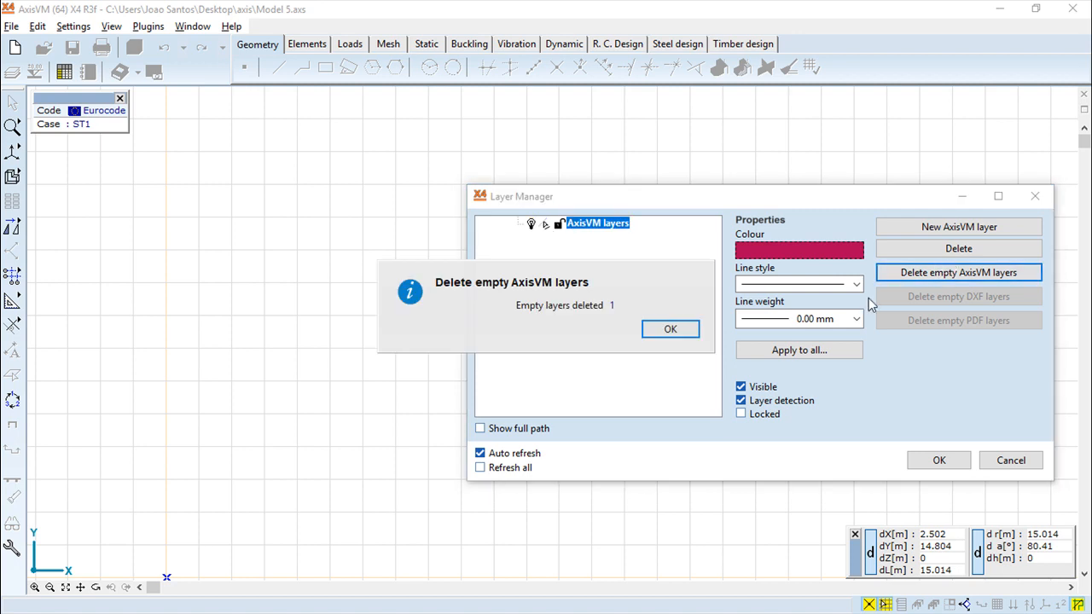
pyautogui.click(674, 331)
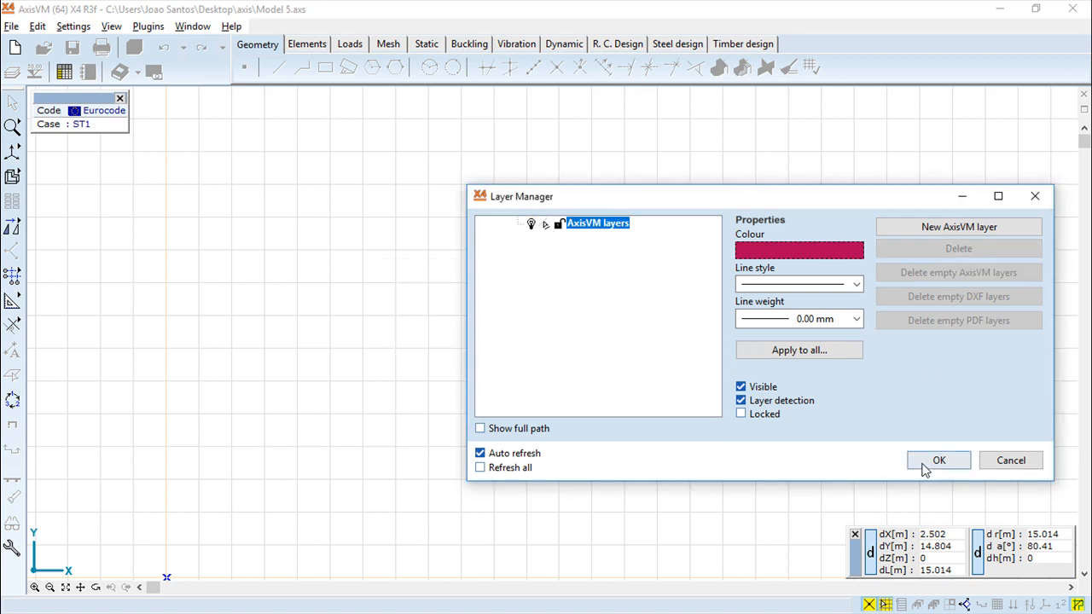
# Create a new AxisVM layer and name it CAD1.
pyautogui.click(596, 226)
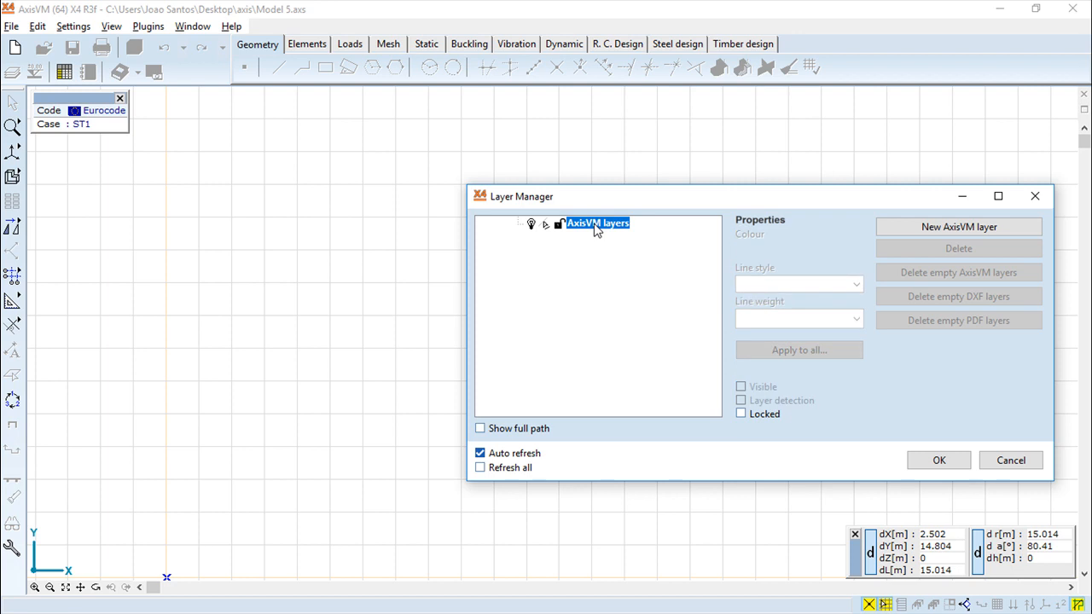
pyautogui.click(945, 237)
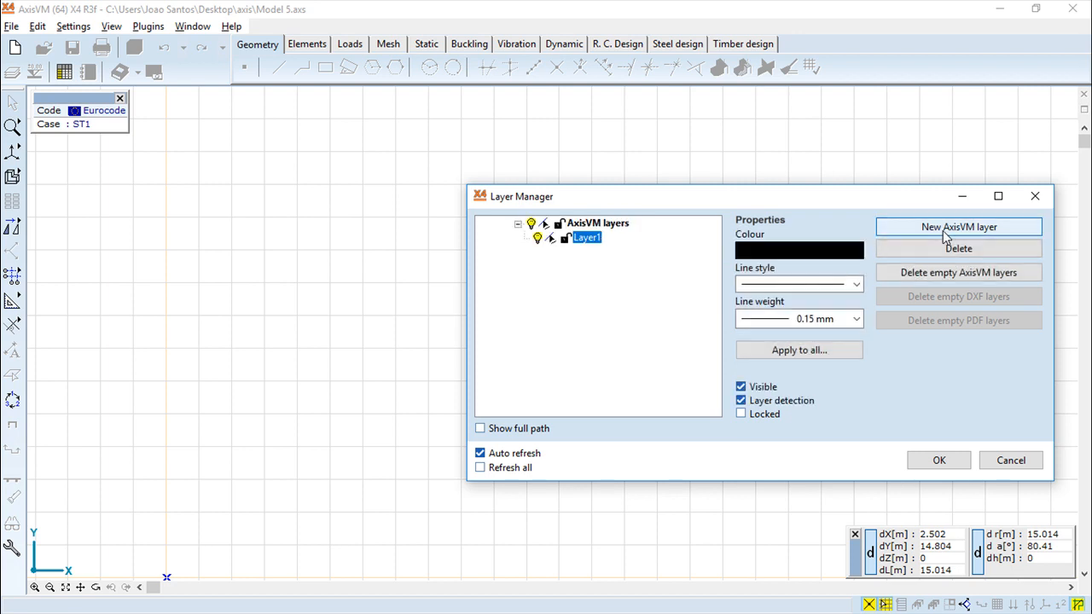
pyautogui.click(582, 235)
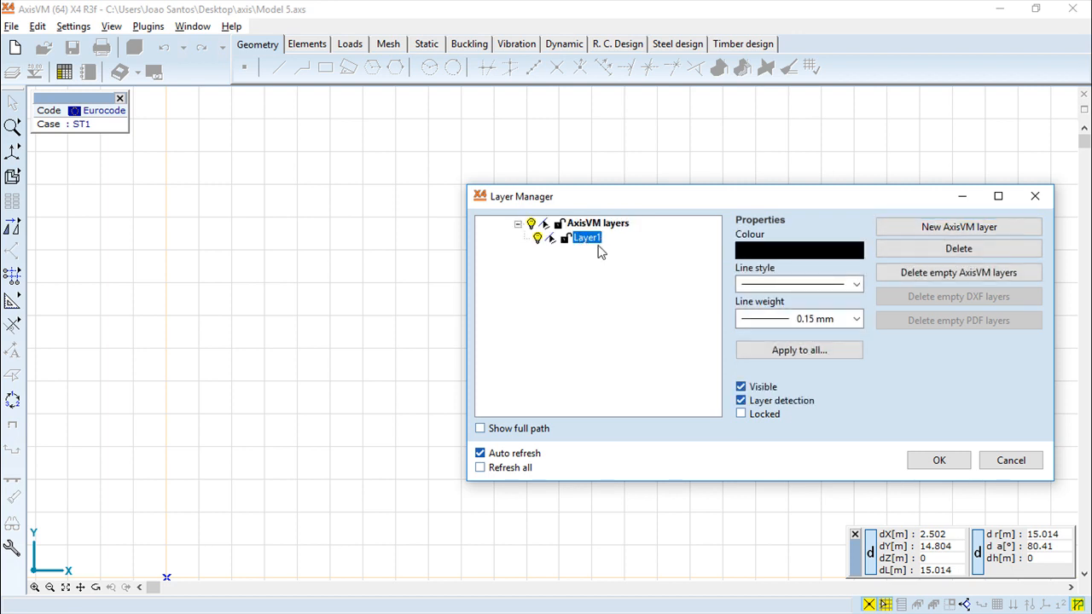
pyautogui.click(593, 240)
pyautogui.write('CAD1')
# Set the colour of layer CAD1 to red (RGB 255, 0, 64).
pyautogui.click(800, 253)
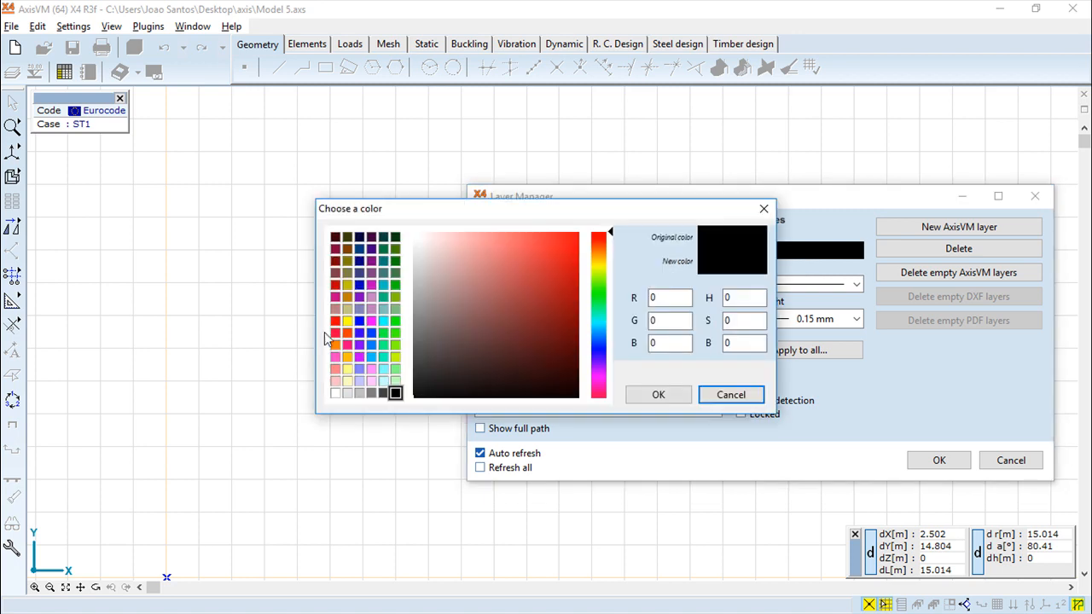
pyautogui.click(348, 321)
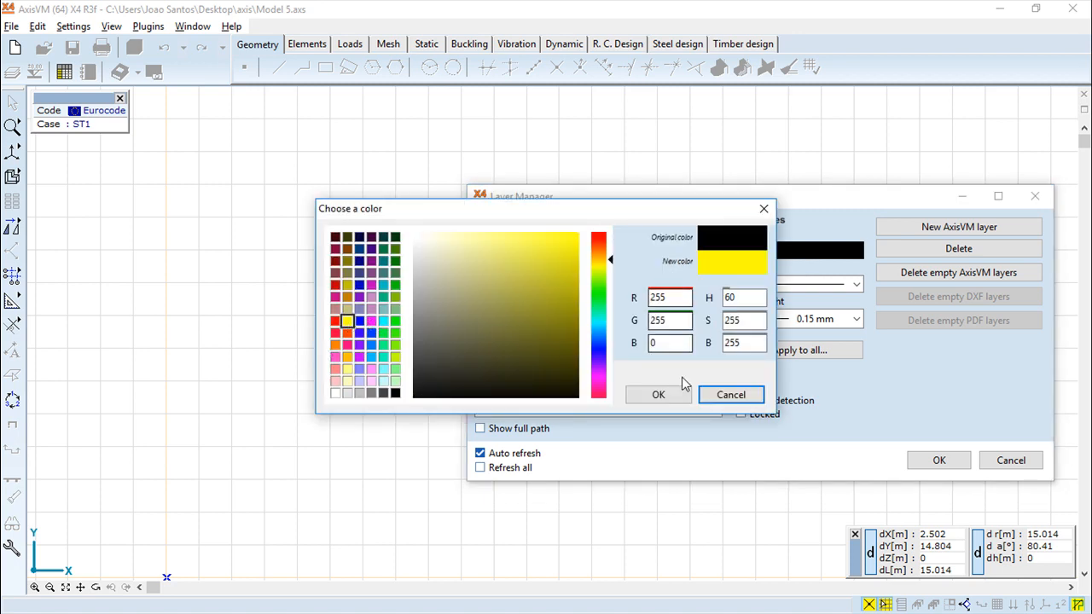
pyautogui.click(394, 322)
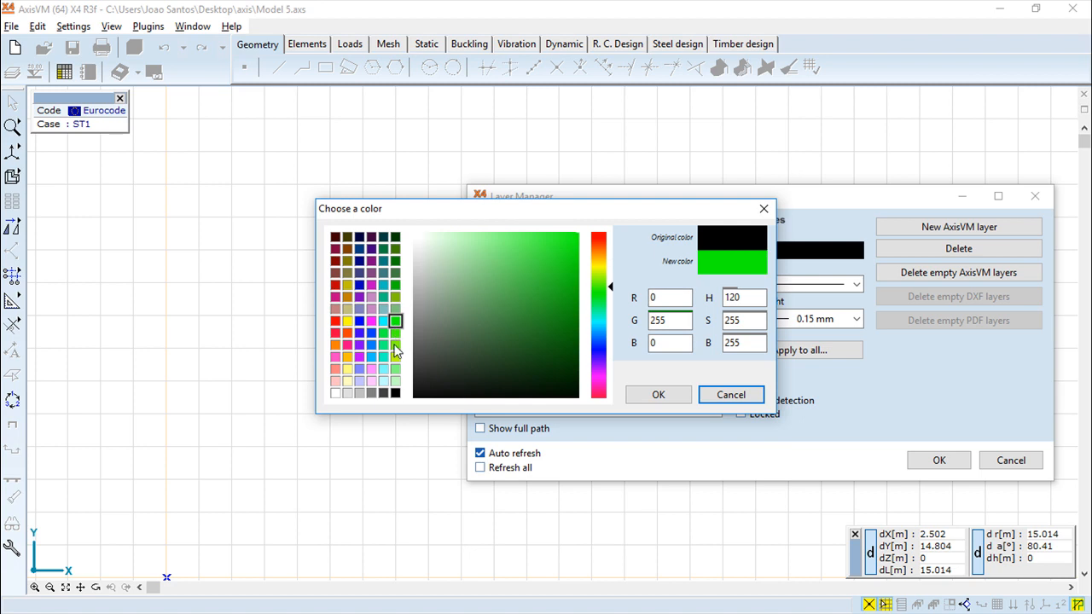
pyautogui.click(335, 332)
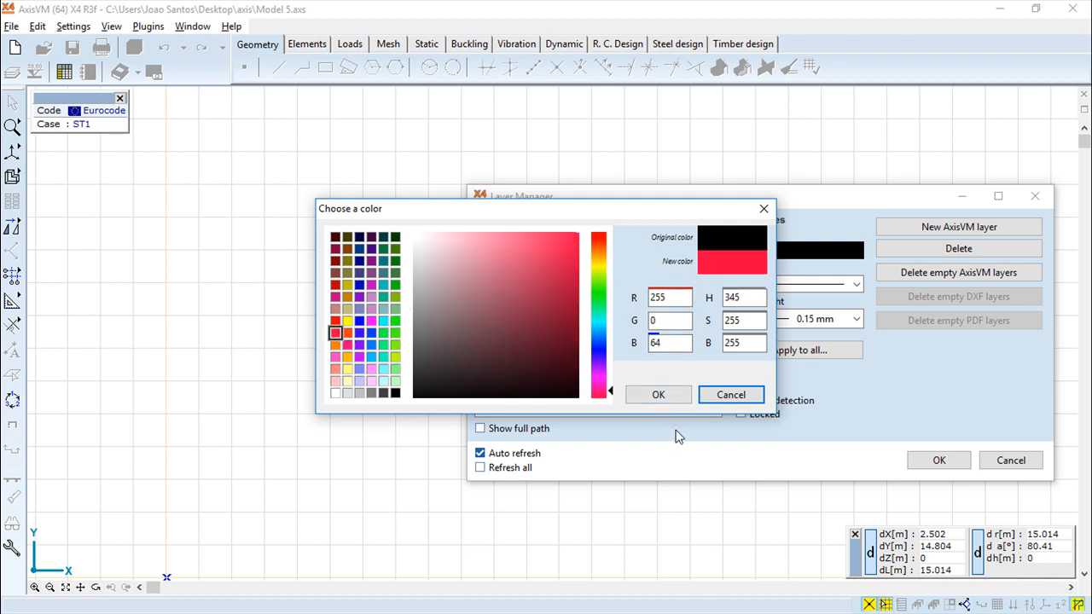
pyautogui.click(658, 394)
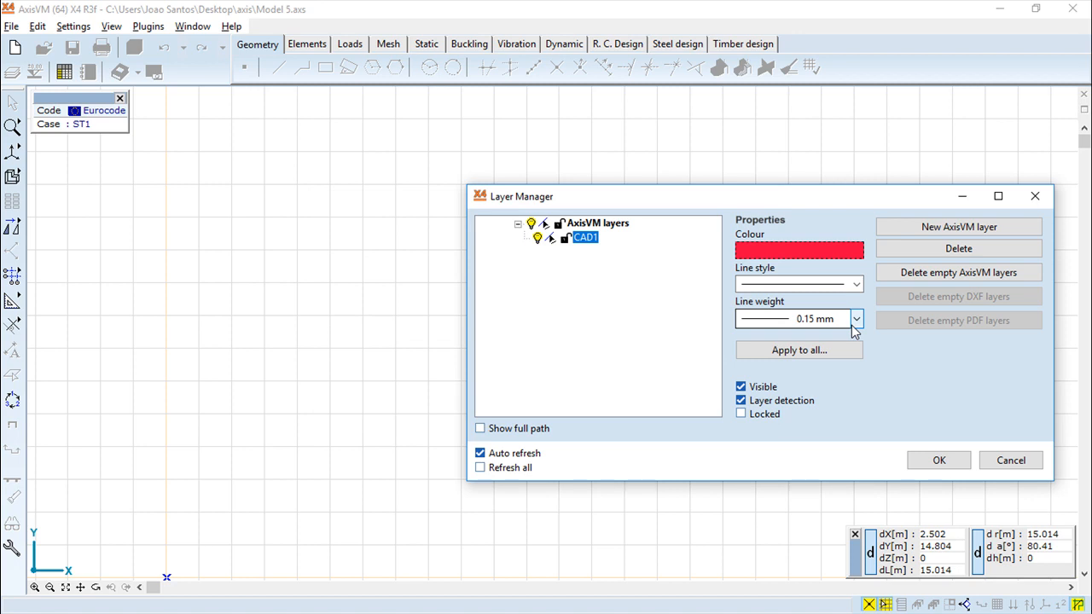
# Add a second AxisVM layer named CAD2 and accept the layer changes.
pyautogui.click(1028, 229)
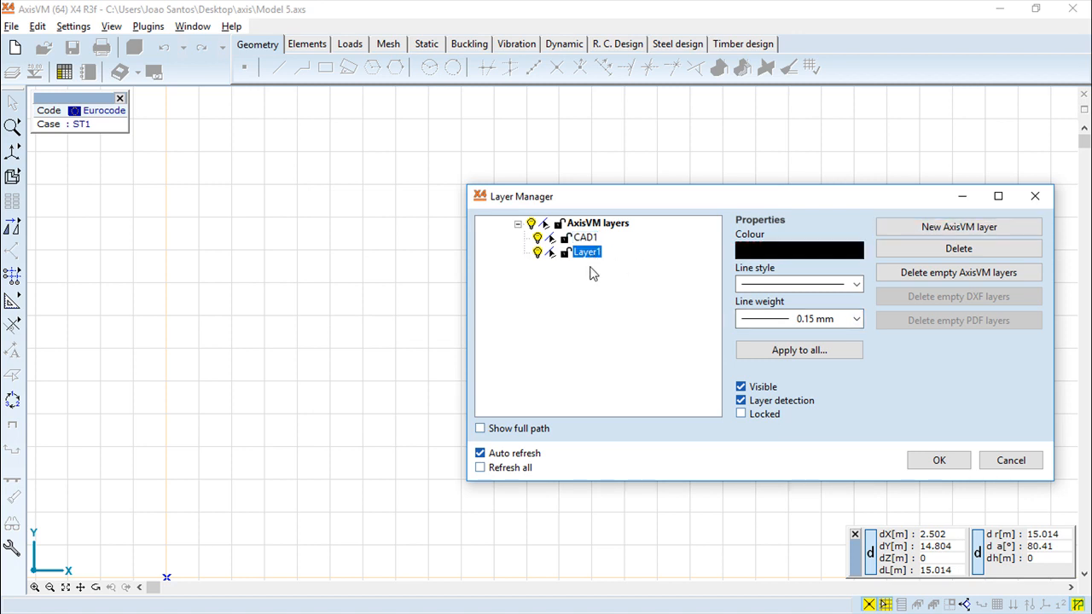
pyautogui.click(587, 256)
pyautogui.write('CAD2')
pyautogui.click(925, 464)
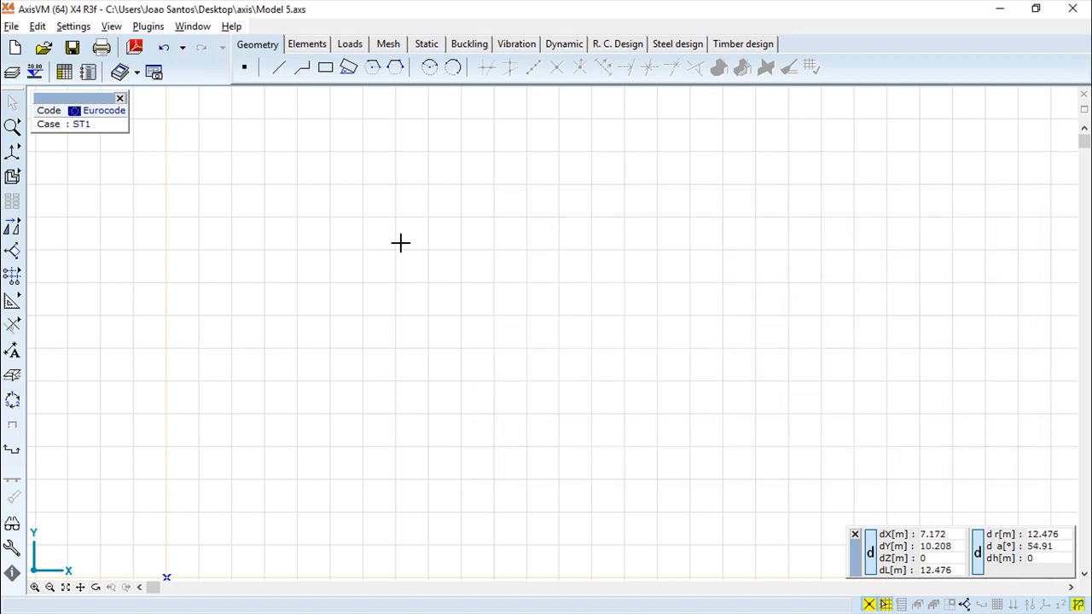
# Make CAD1 the current background layer and draw a diagonal line rising from left to right across the grid.
pyautogui.click(12, 378)
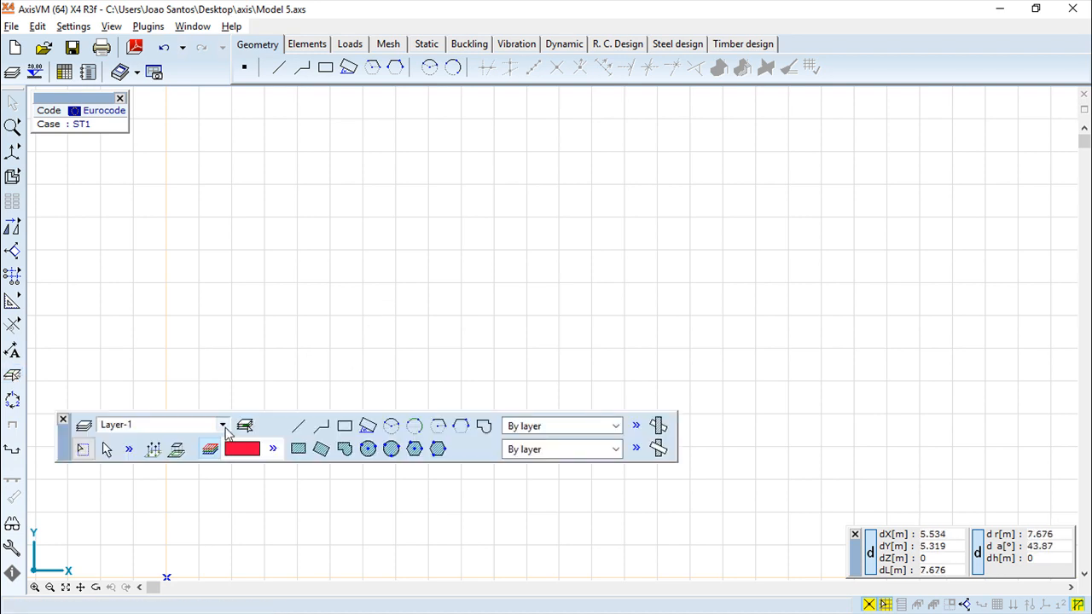
pyautogui.click(223, 425)
pyautogui.click(105, 441)
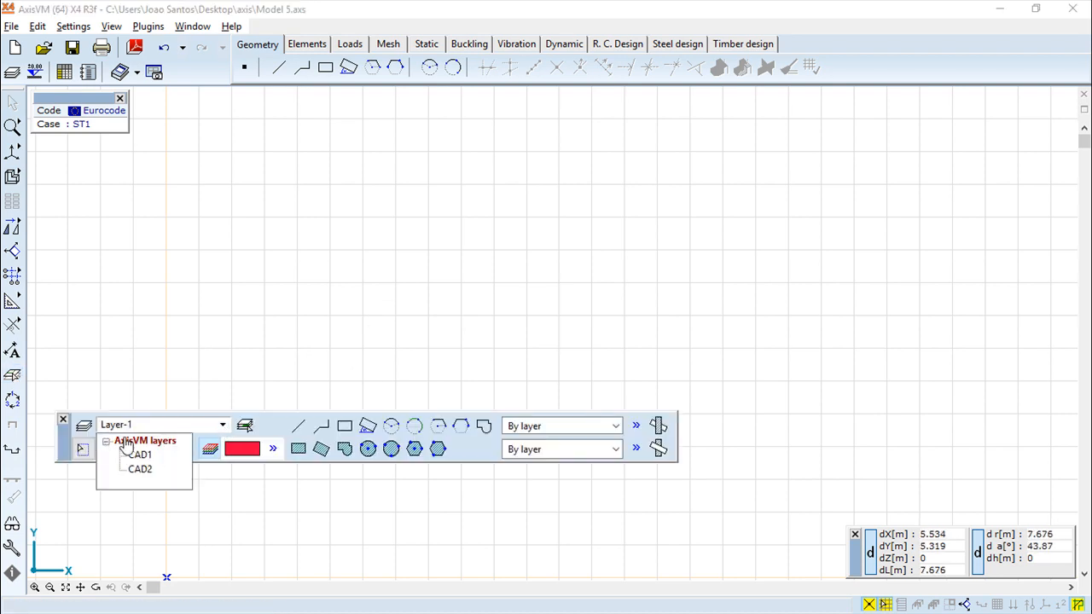
pyautogui.click(140, 454)
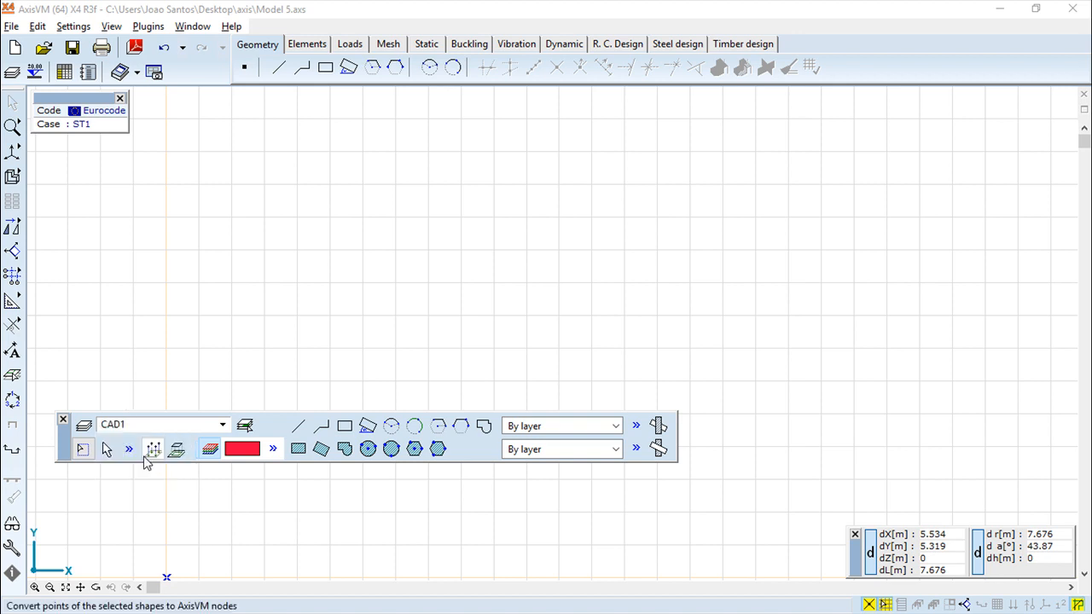
pyautogui.click(298, 425)
pyautogui.click(264, 316)
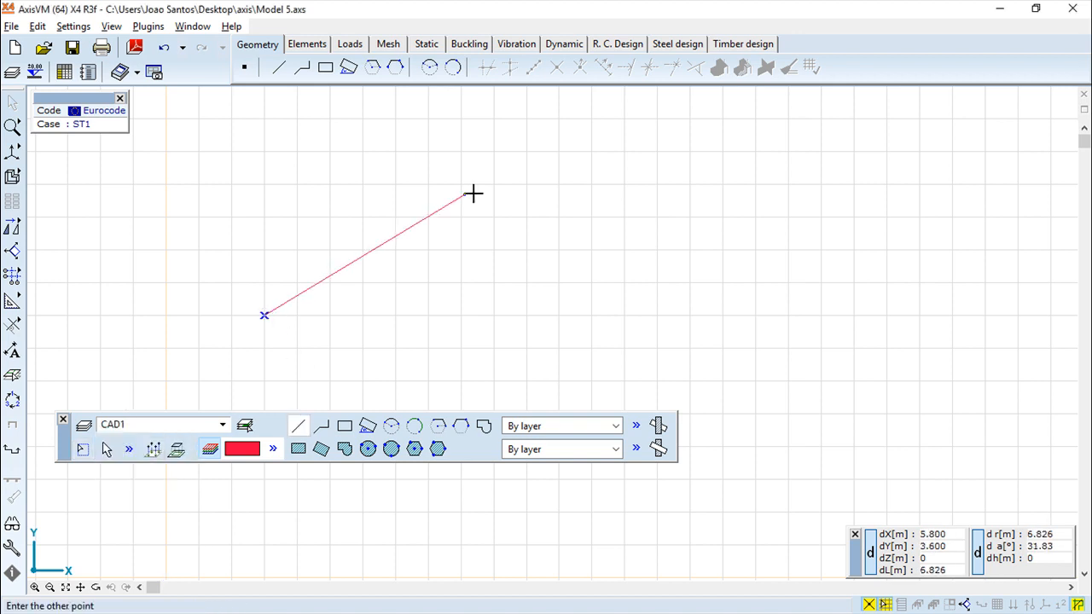
pyautogui.click(686, 129)
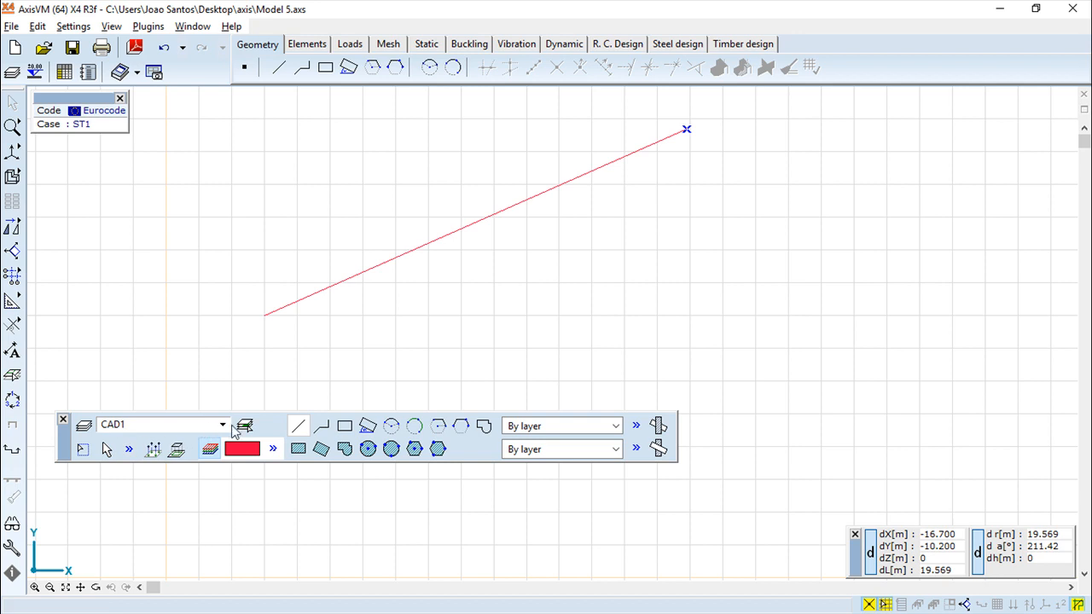
# Switch the current background layer to CAD2 and draw a line descending to the right across the red line.
pyautogui.click(224, 426)
pyautogui.click(140, 469)
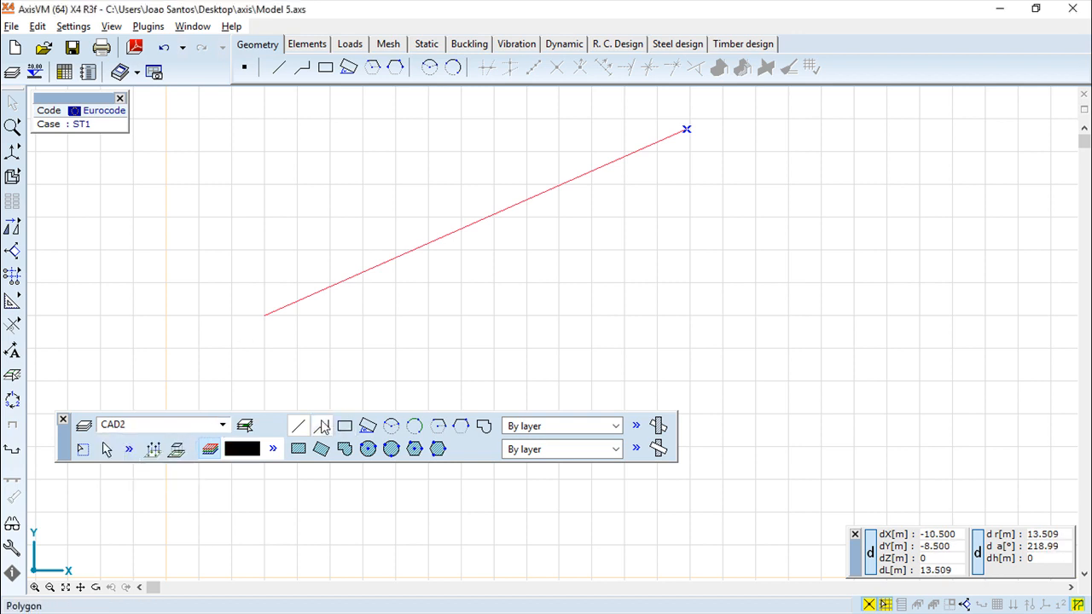
pyautogui.click(273, 191)
pyautogui.click(680, 338)
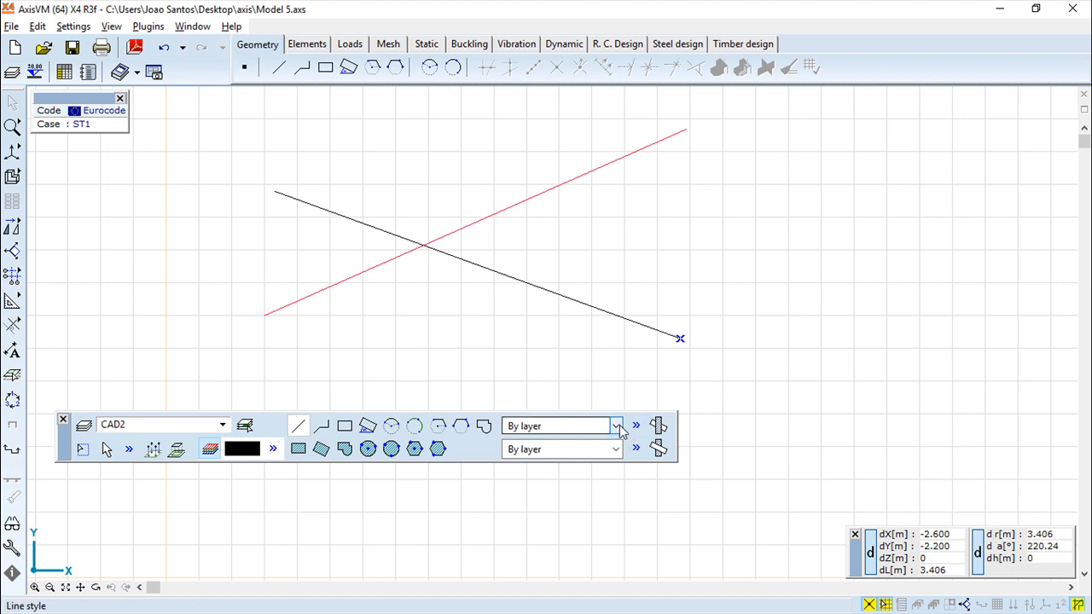
# Choose the dashed line style and draw a rising line on CAD2 that crosses the lower part of the solid black line.
pyautogui.click(615, 426)
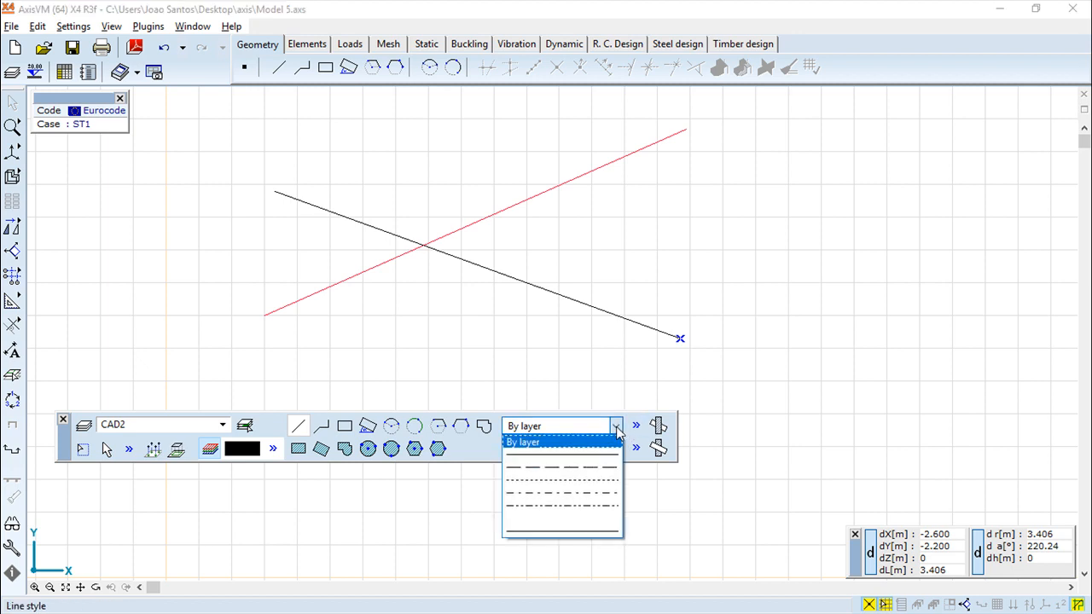
pyautogui.click(600, 474)
pyautogui.click(423, 355)
pyautogui.click(796, 241)
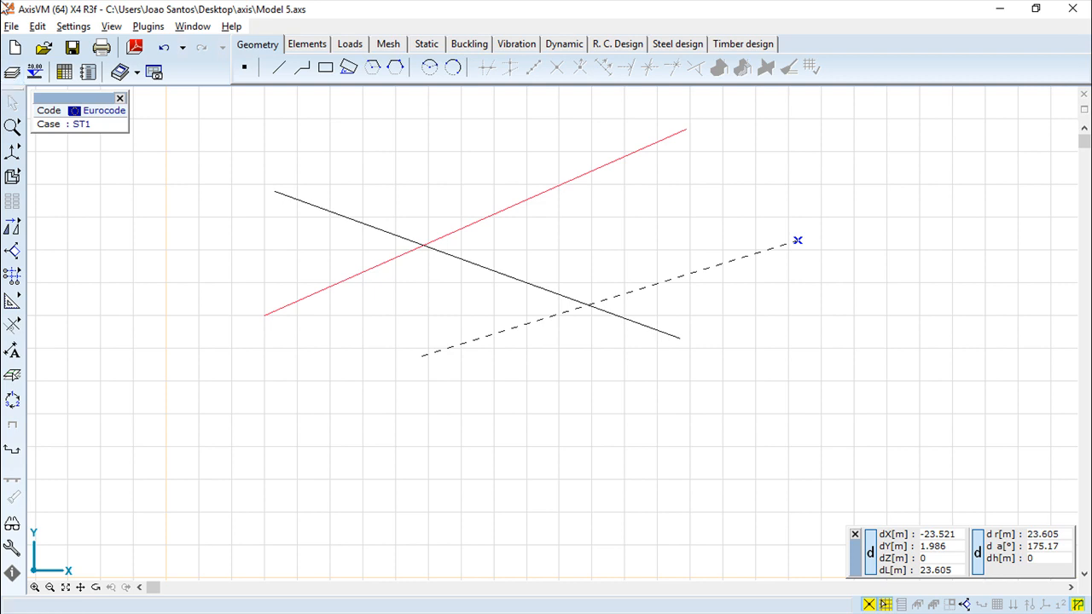
# Import the file bb.dxf as a background layer with mm coordinates, using the Add import mode.
pyautogui.click(12, 27)
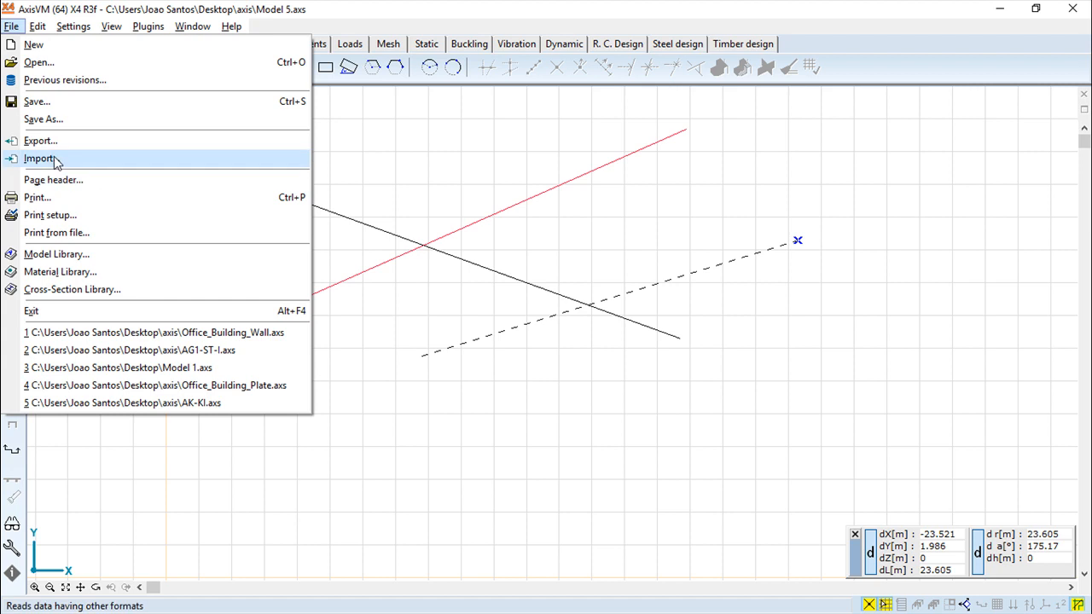
pyautogui.click(39, 159)
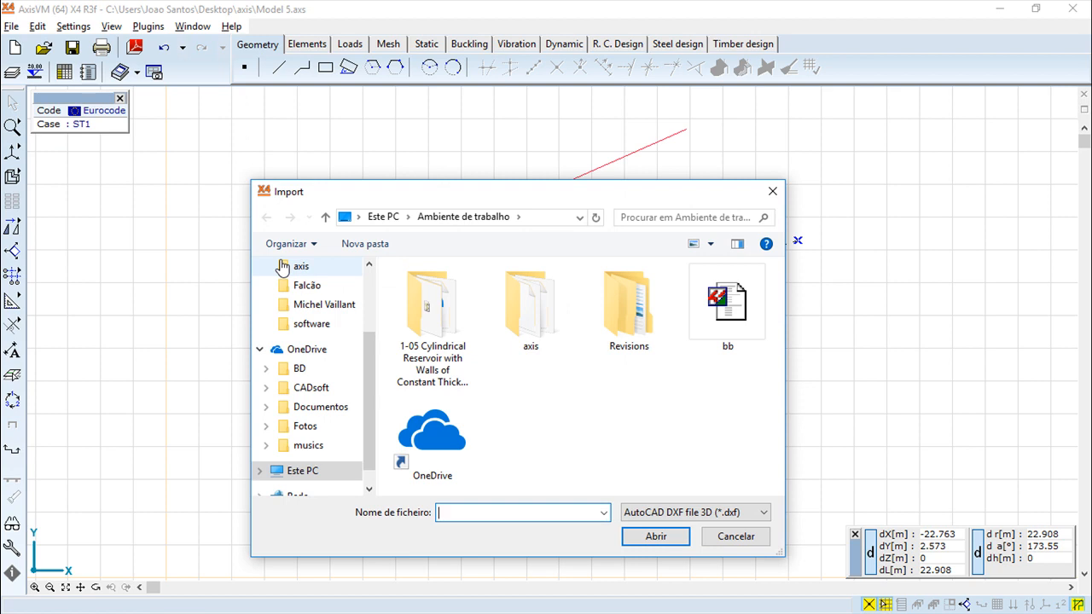
pyautogui.click(728, 310)
pyautogui.click(657, 537)
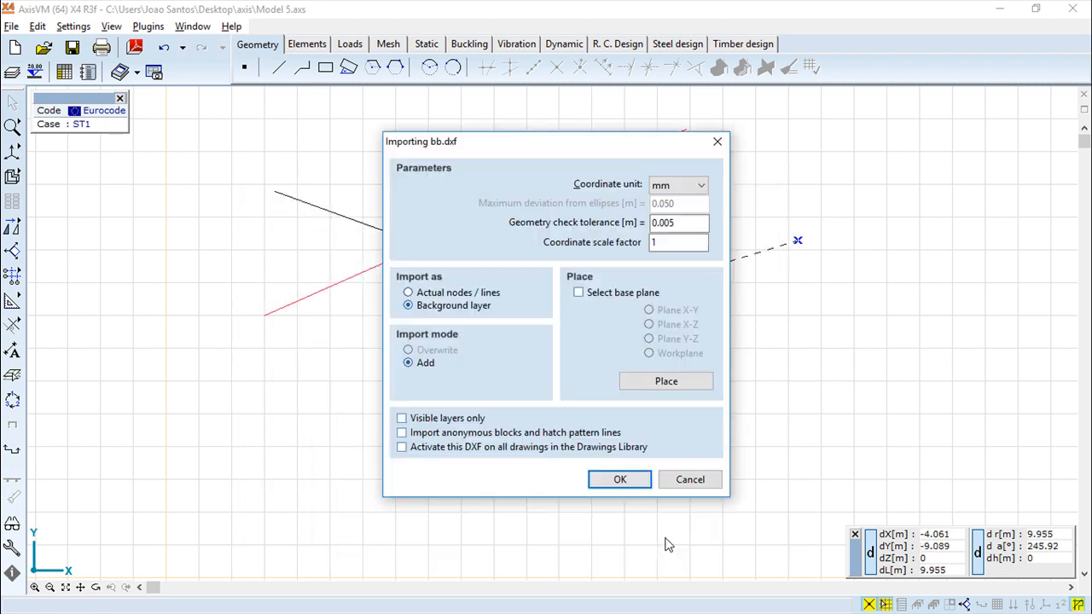
pyautogui.click(620, 479)
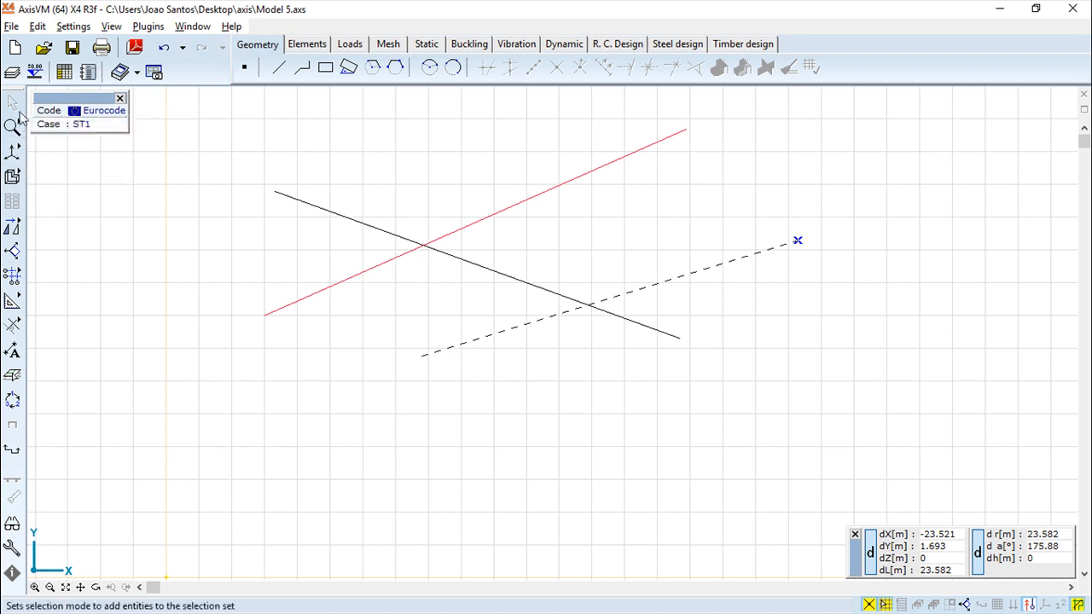
# Look over the whole drawing and the area around the three lines for the imported DXF geometry.
pyautogui.moveTo(13, 128)
pyautogui.click(89, 127)
pyautogui.scroll(3, 228, 259)
pyautogui.scroll(-5, 280, 280)
pyautogui.scroll(2, 283, 281)
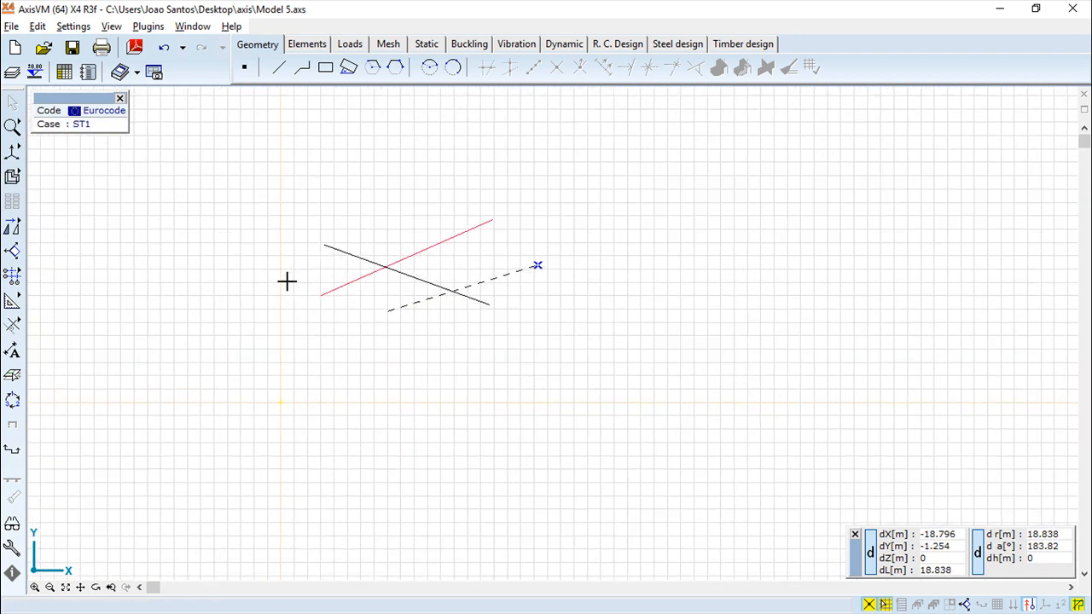
pyautogui.moveTo(12, 132)
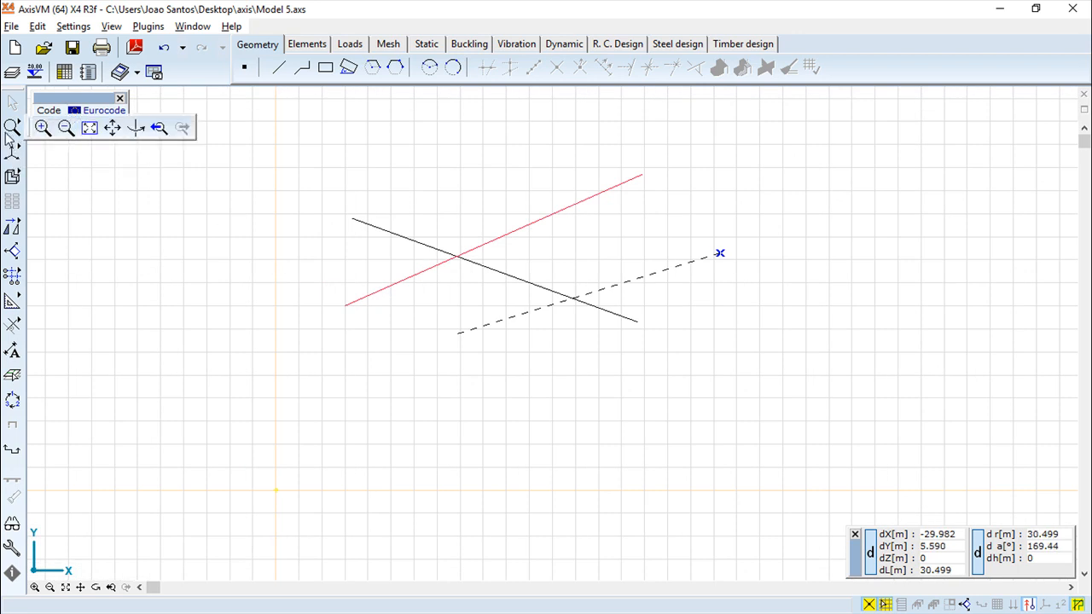
pyautogui.click(89, 127)
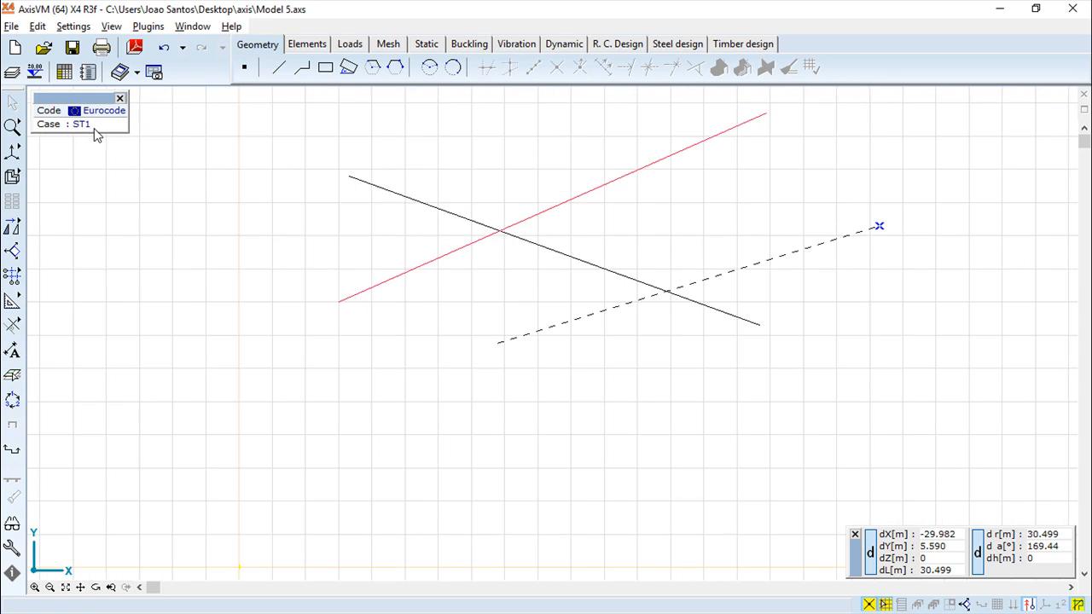
pyautogui.scroll(1, 369, 365)
pyautogui.scroll(-5, 369, 365)
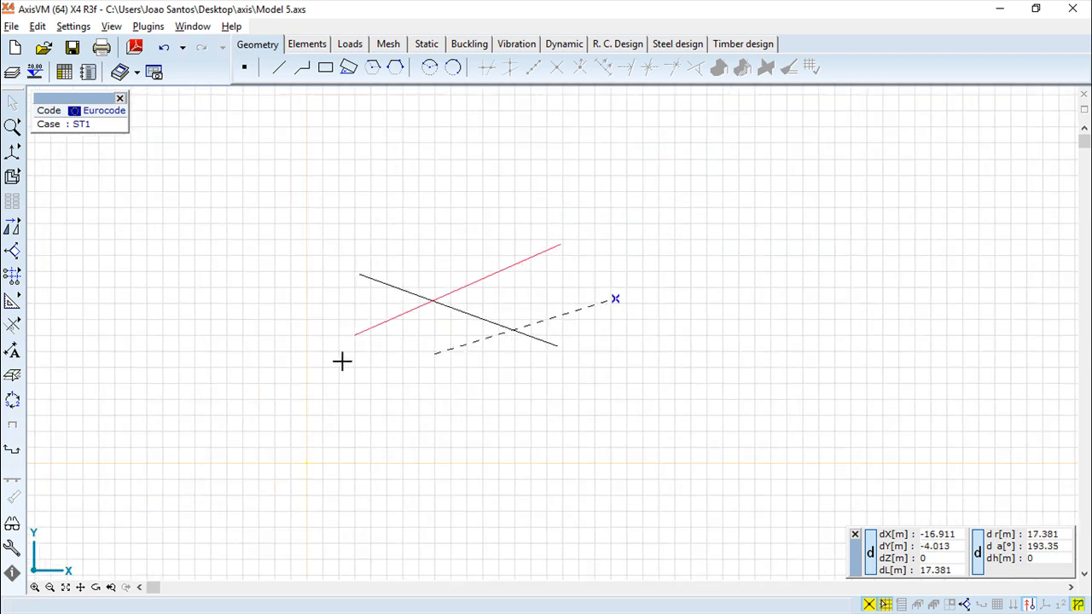
pyautogui.scroll(1, 341, 361)
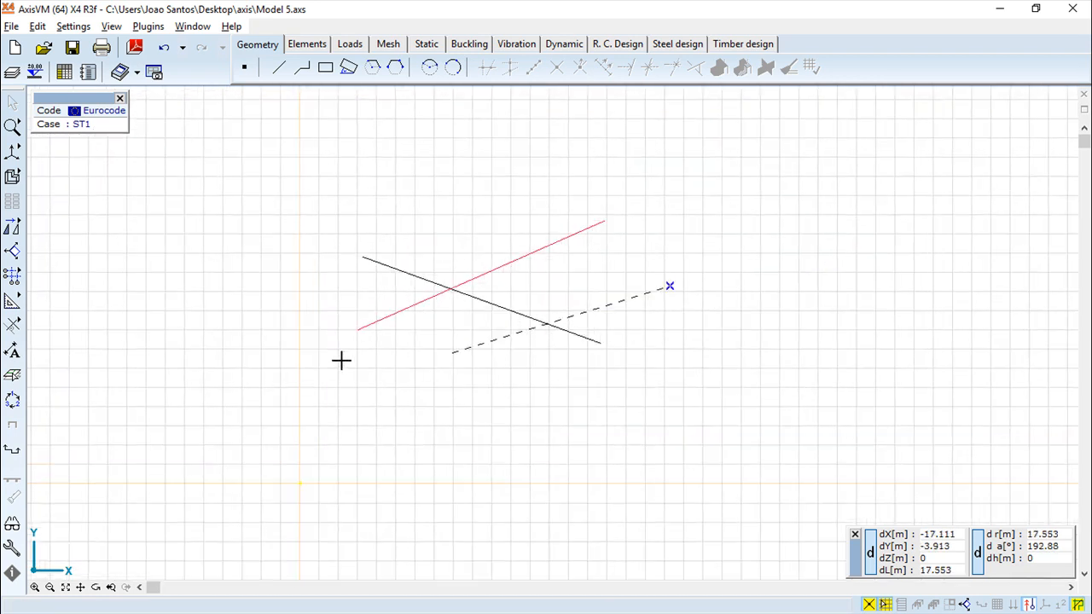
# Open the Layer Manager and switch the visibility of layers CAD1 and CAD2 off and back on.
pyautogui.click(14, 378)
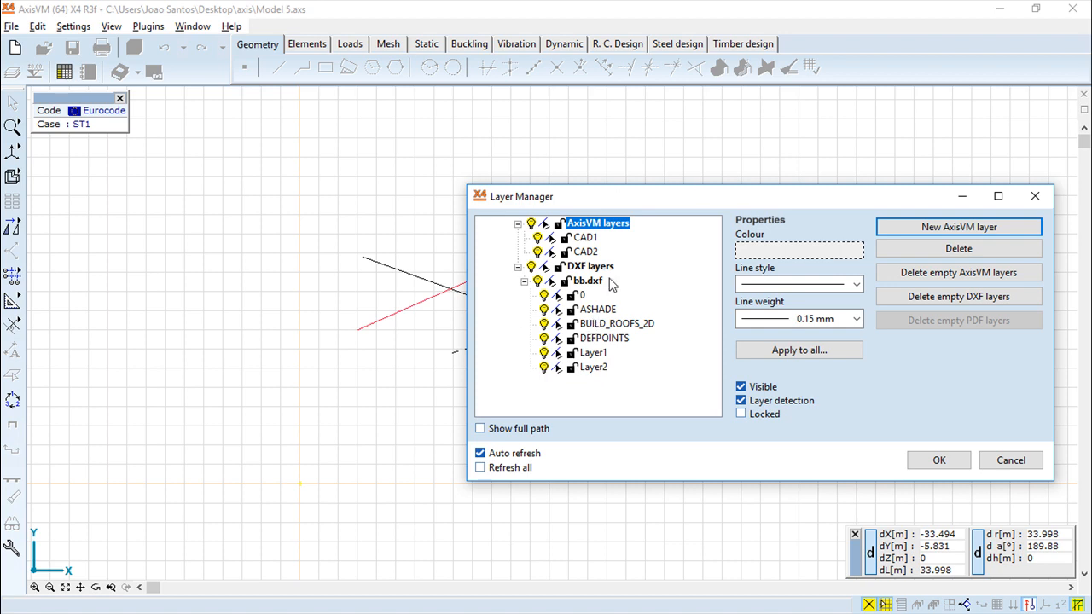
pyautogui.moveTo(635, 199); pyautogui.dragTo(833, 248)
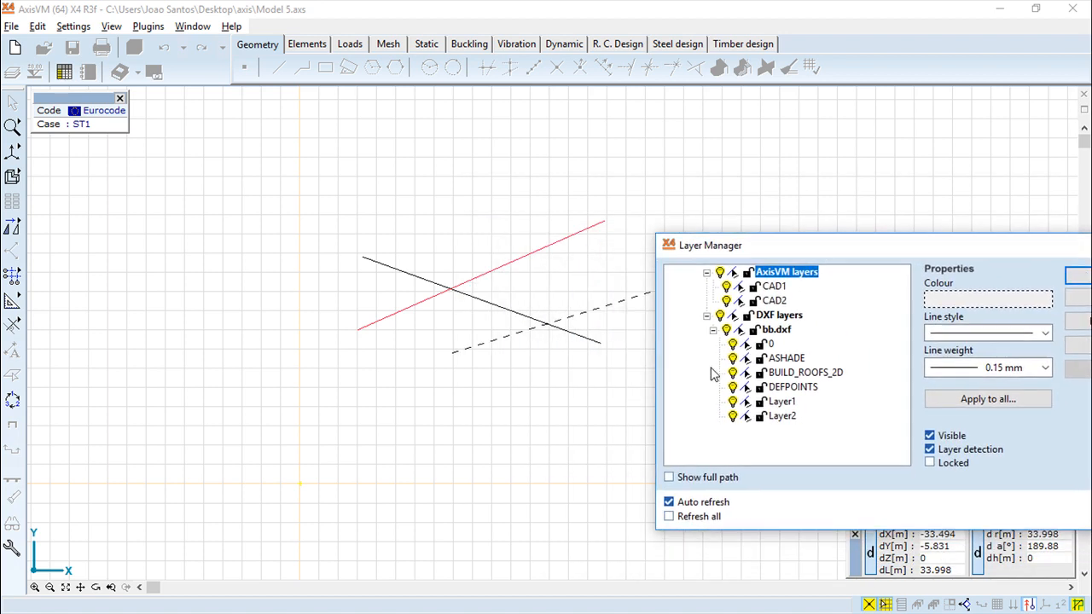
pyautogui.click(726, 289)
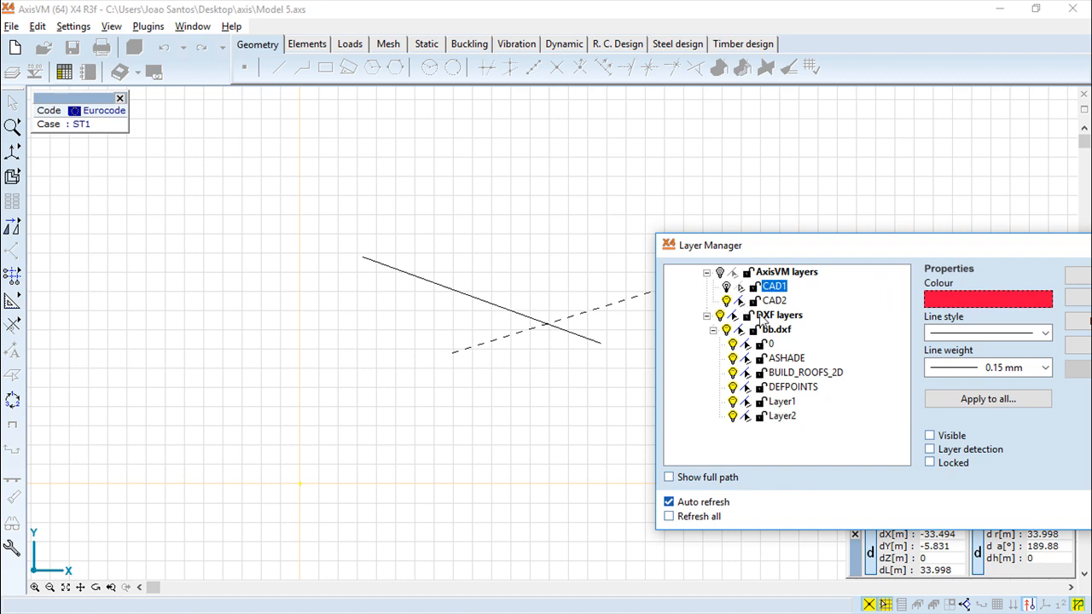
pyautogui.click(726, 301)
pyautogui.click(726, 287)
pyautogui.click(726, 301)
pyautogui.click(726, 287)
pyautogui.click(726, 301)
pyautogui.click(726, 288)
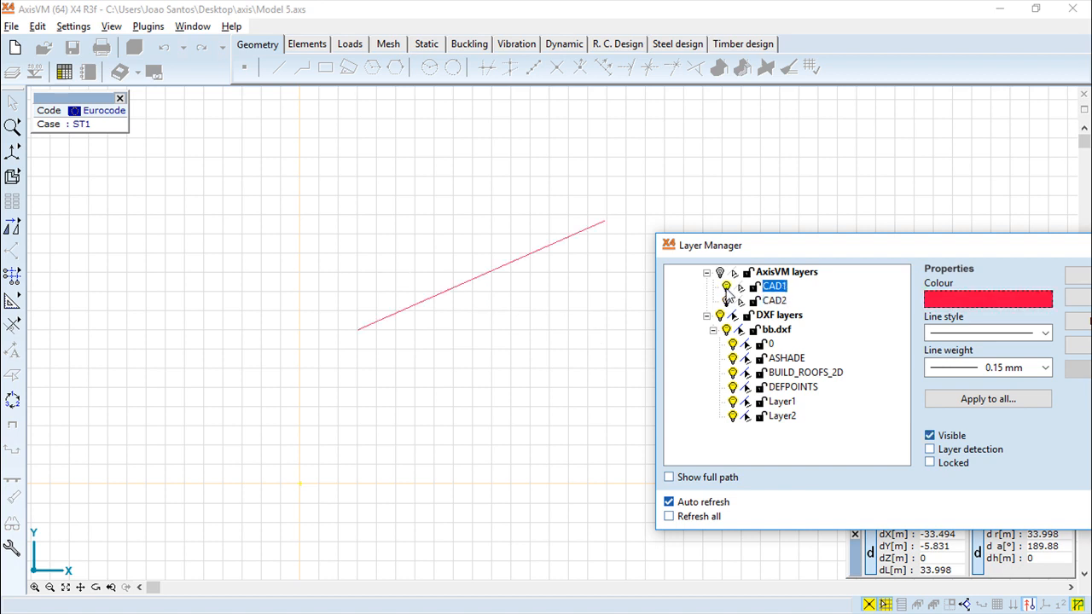
pyautogui.click(726, 301)
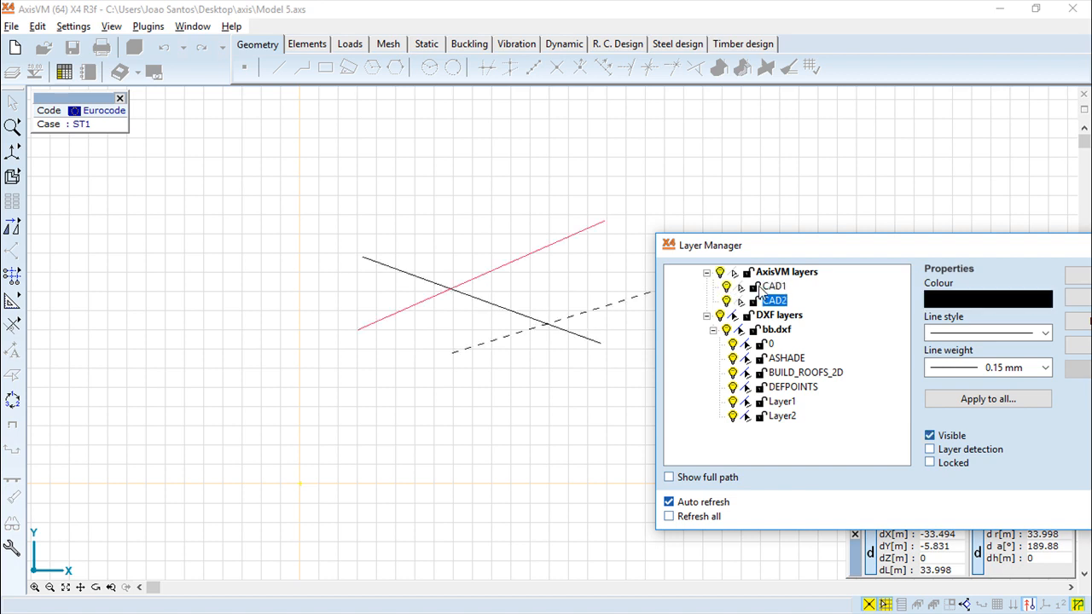
# Lock layers CAD1 and CAD2 in the Layer Manager and unlock them again.
pyautogui.click(754, 287)
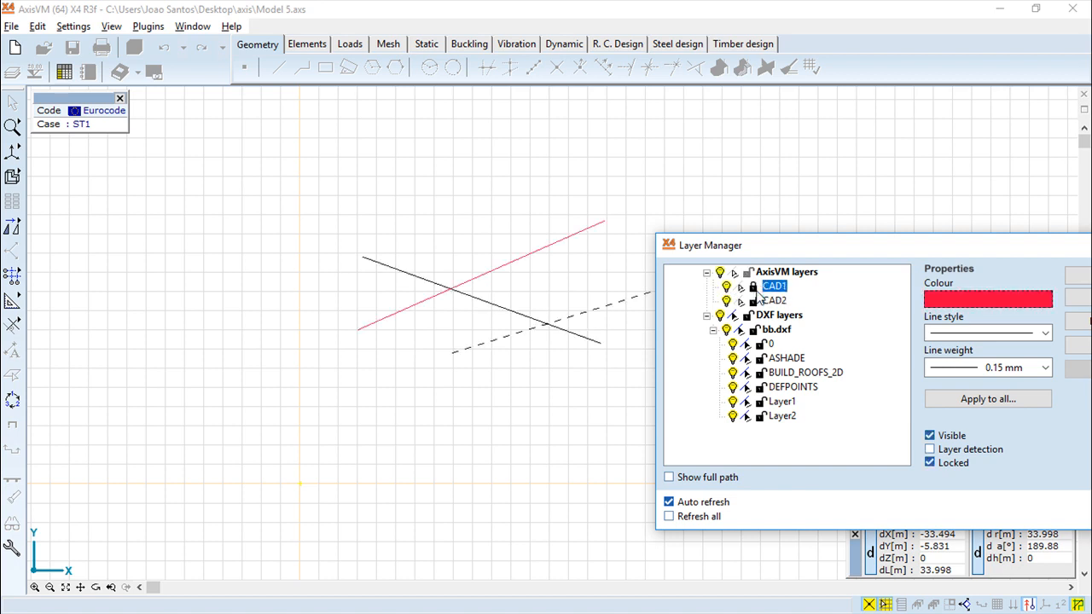
pyautogui.click(756, 303)
pyautogui.click(754, 287)
pyautogui.click(753, 302)
pyautogui.click(753, 302)
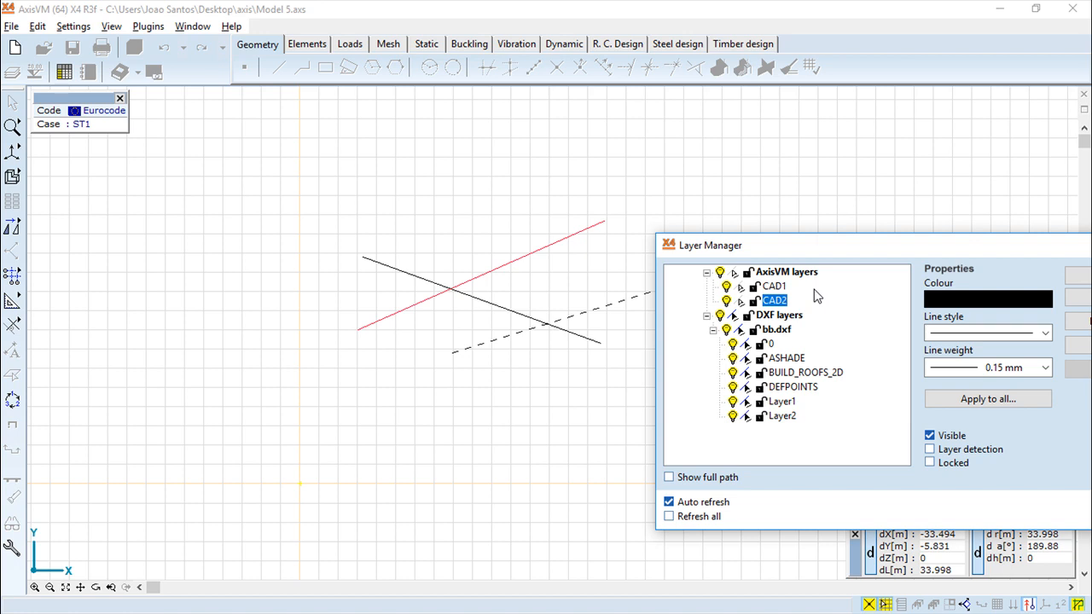
# Enable layer detection for CAD1 and CAD2, and close the Layer Manager without saving the changes.
pyautogui.click(742, 288)
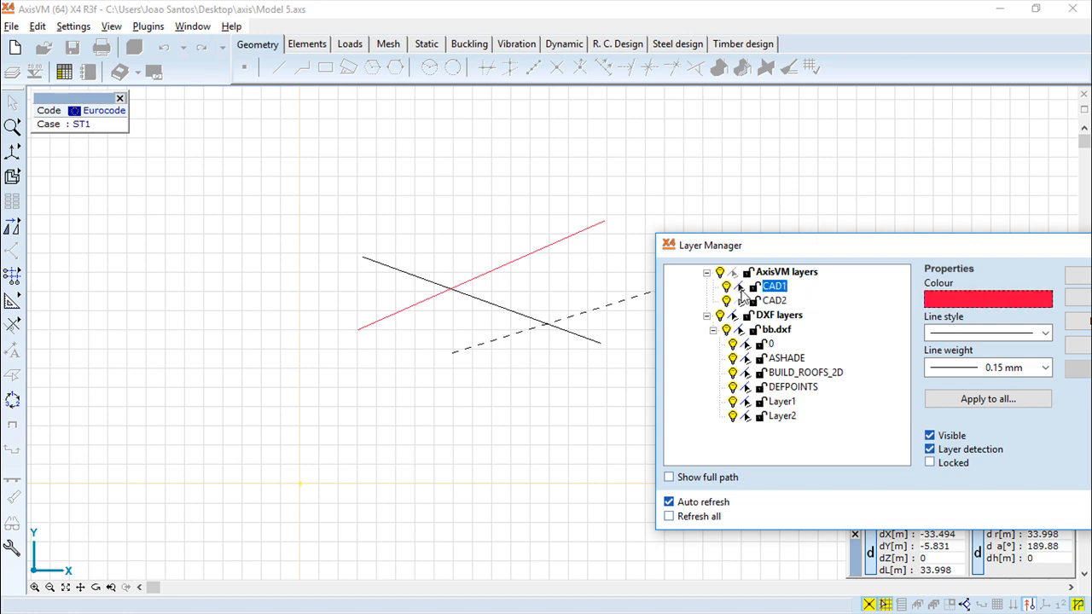
pyautogui.click(740, 304)
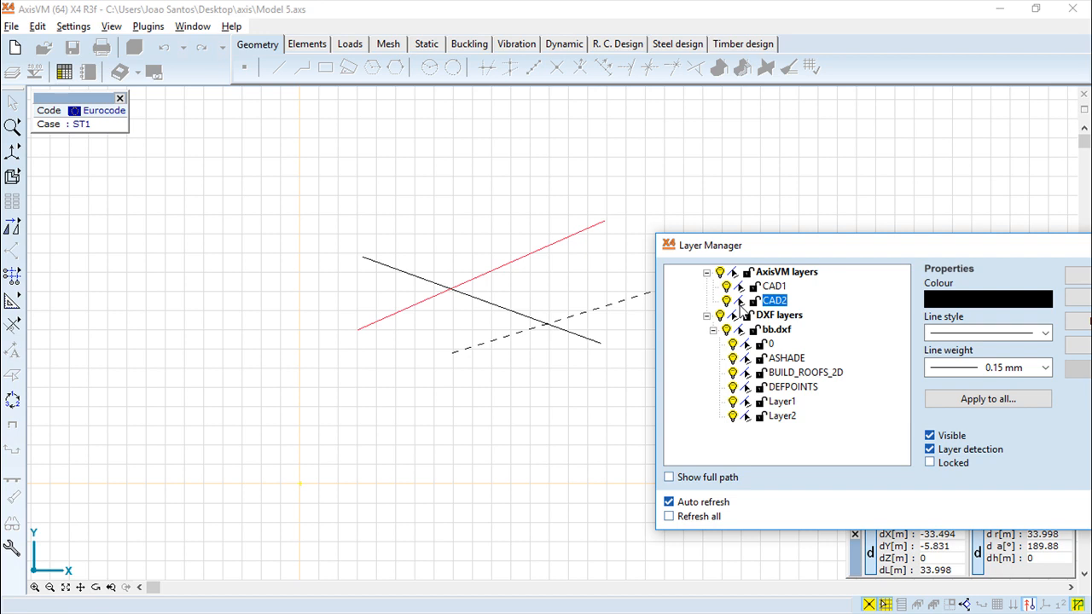
pyautogui.moveTo(887, 252); pyautogui.dragTo(628, 237)
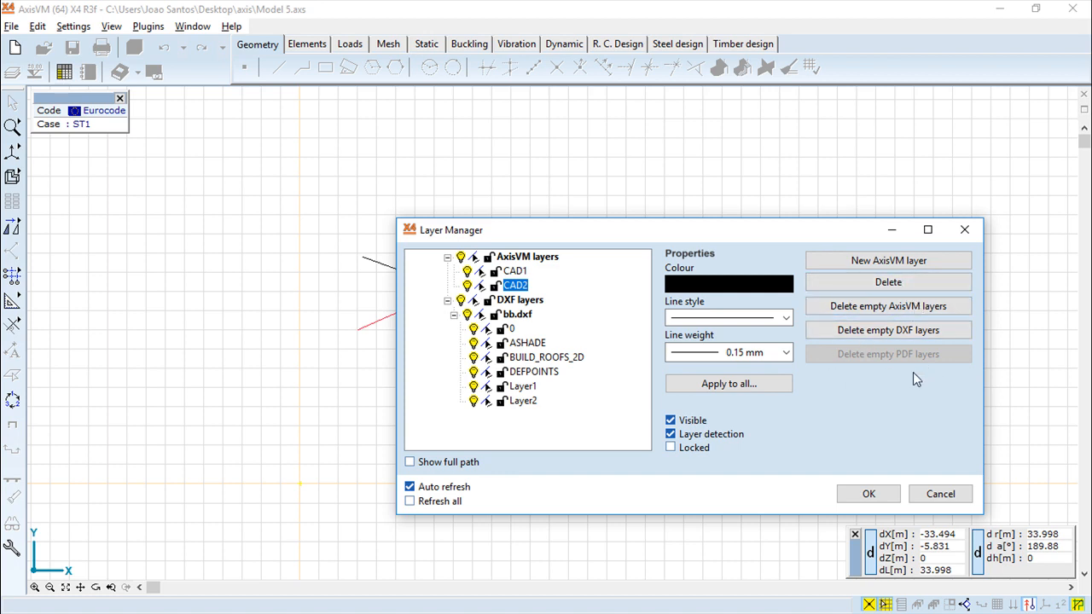
pyautogui.click(941, 498)
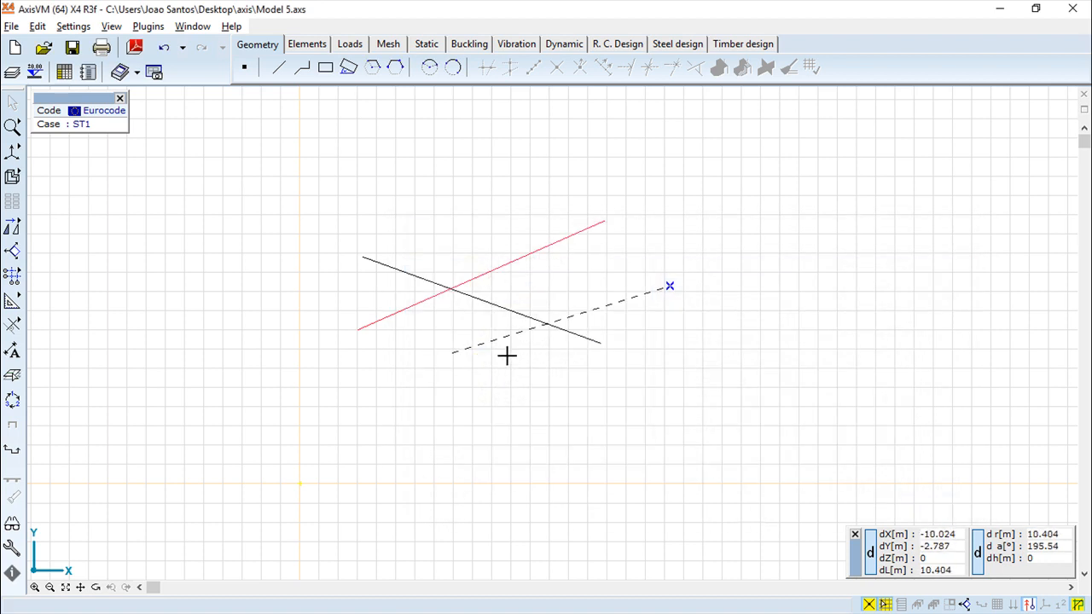
# Try to select and delete the background lines drawn on CAD1 and CAD2.
pyautogui.moveTo(744, 445)
pyautogui.mouseDown()
pyautogui.moveTo(517, 316)
pyautogui.moveTo(345, 189)
pyautogui.moveTo(552, 319)
pyautogui.moveTo(773, 392)
pyautogui.mouseUp()
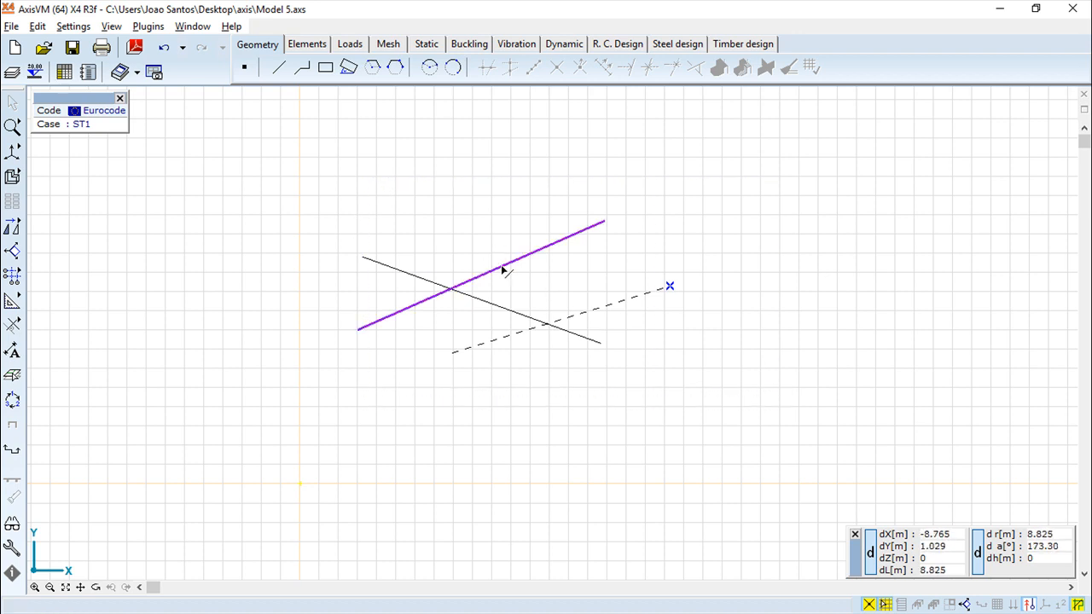
pyautogui.press('Delete')
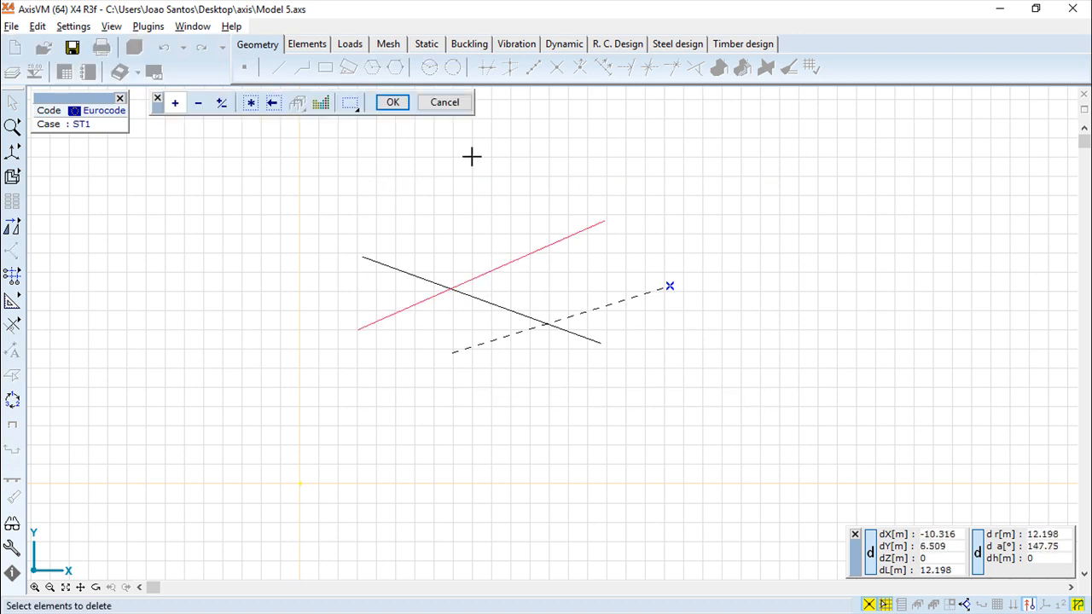
pyautogui.click(391, 103)
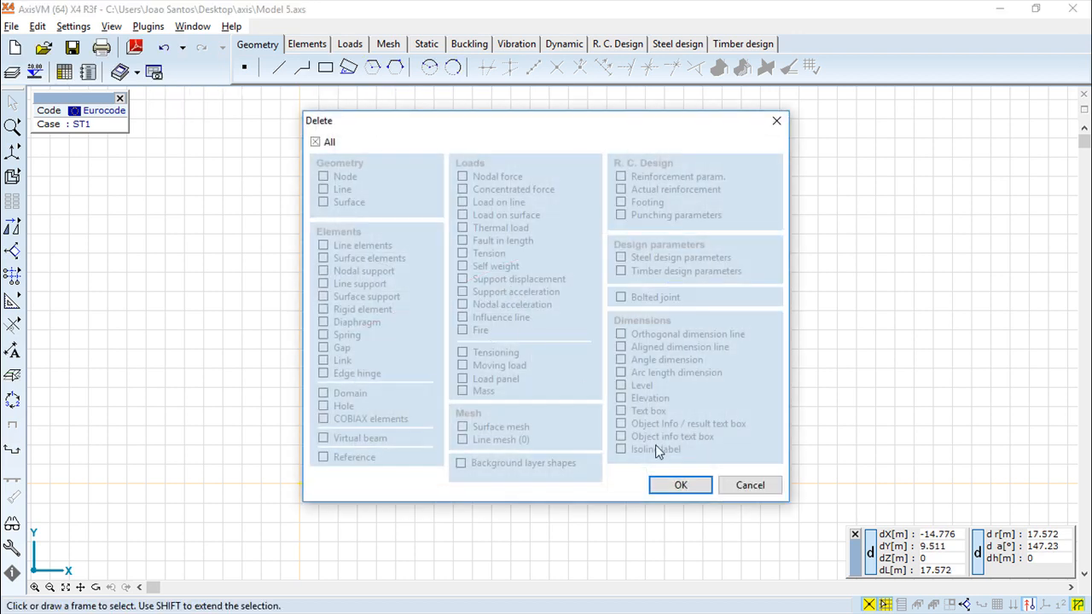
pyautogui.click(683, 493)
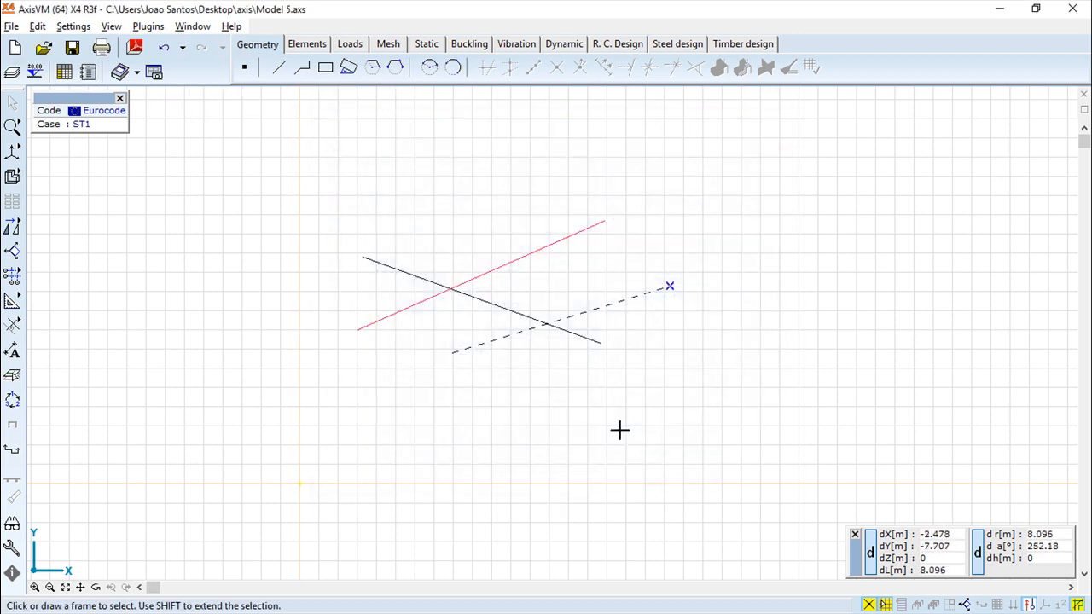
pyautogui.click(491, 308)
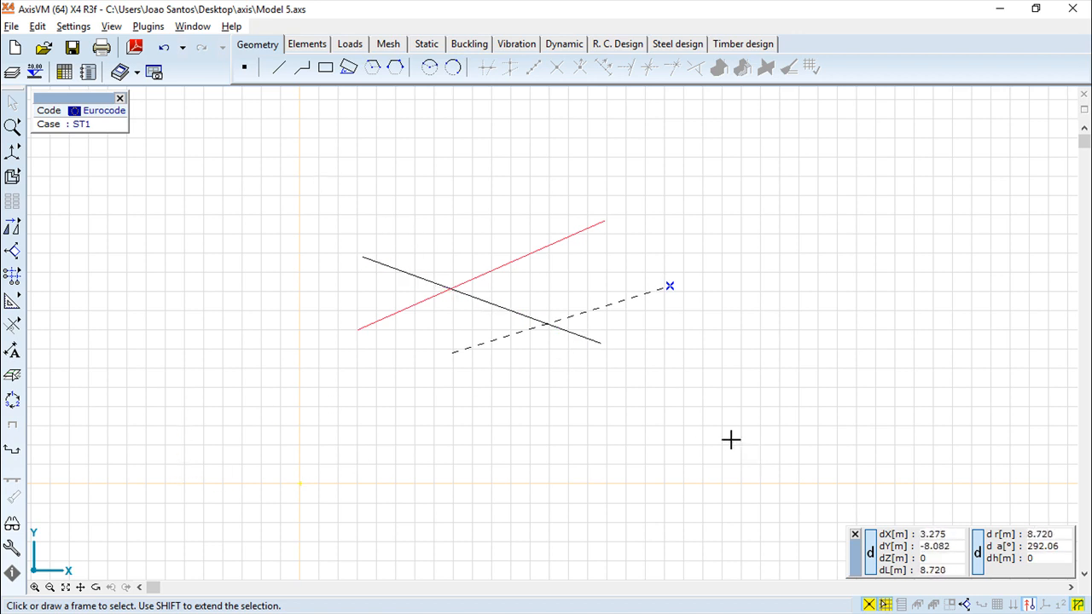
pyautogui.moveTo(683, 379); pyautogui.dragTo(322, 188)
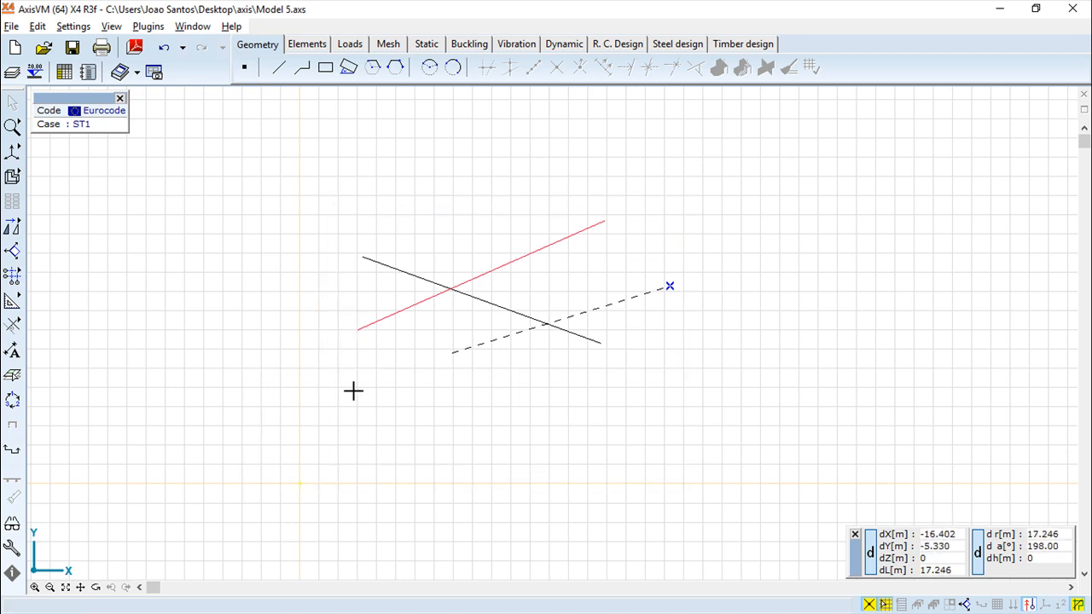
# Examine the imported DXF rectangle and circle near the grid origin up close.
pyautogui.scroll(-2, 325, 435)
pyautogui.scroll(1, 326, 439)
pyautogui.scroll(3, 326, 440)
pyautogui.scroll(2, 619, 239)
pyautogui.scroll(5, 543, 396)
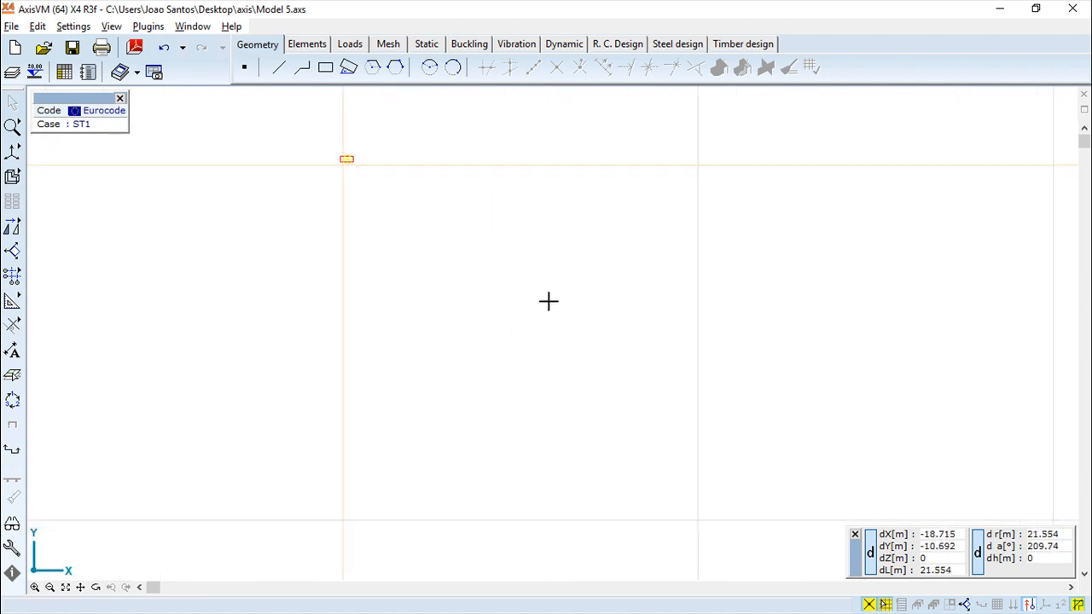
pyautogui.scroll(5, 538, 373)
pyautogui.scroll(2, 497, 350)
pyautogui.moveTo(458, 349); pyautogui.dragTo(705, 495, button='middle')
pyautogui.scroll(2, 604, 440)
pyautogui.scroll(1, 598, 437)
pyautogui.scroll(1, 589, 429)
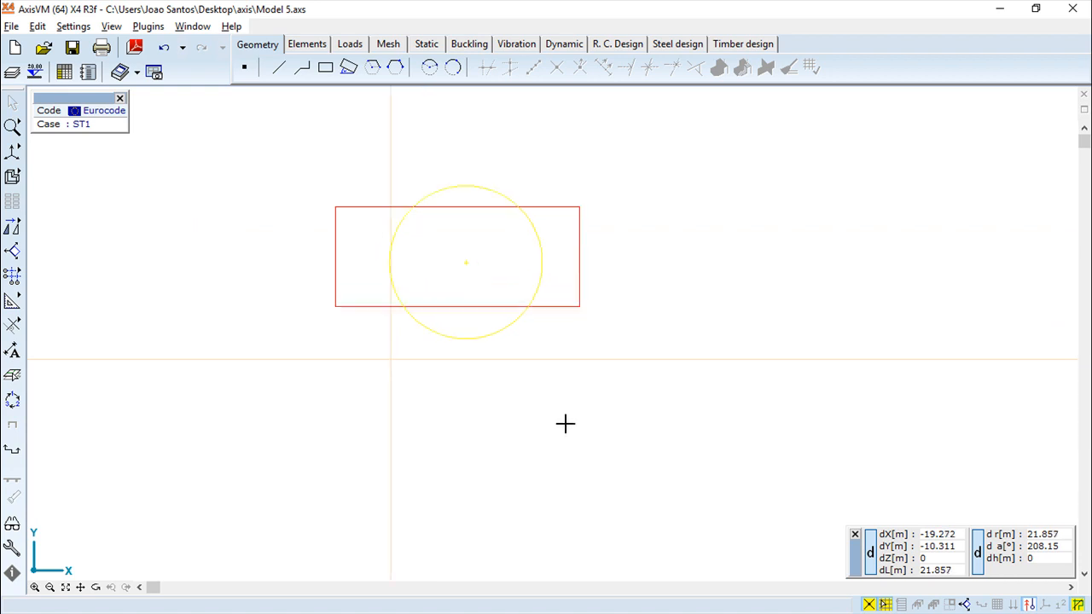
# Open the background layer editing tools and try to convert the points of all the DXF shapes to AxisVM nodes.
pyautogui.click(12, 374)
pyautogui.click(211, 448)
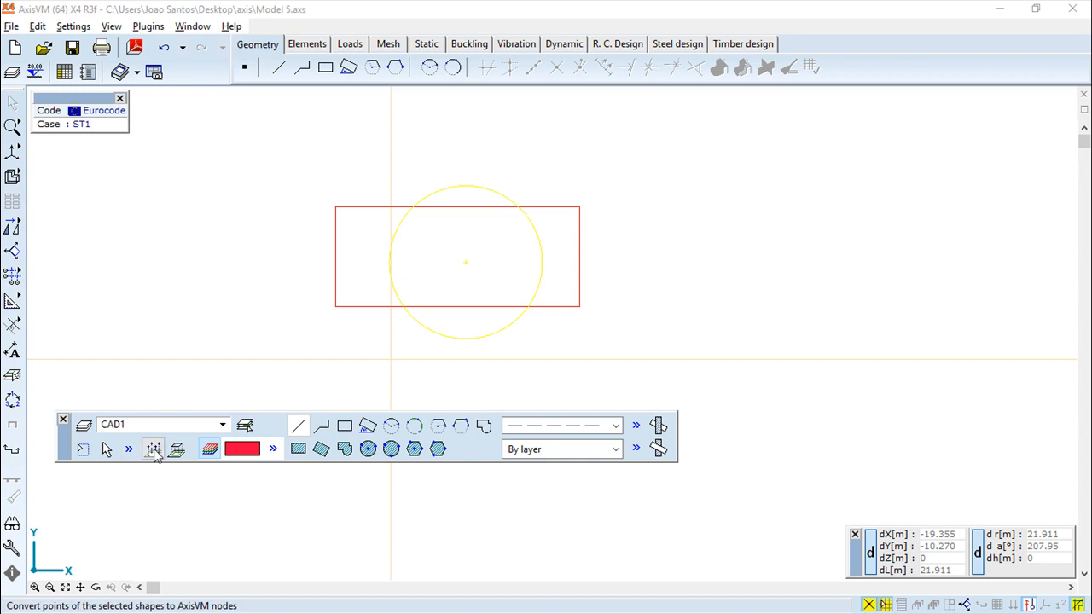
pyautogui.click(153, 449)
pyautogui.click(251, 103)
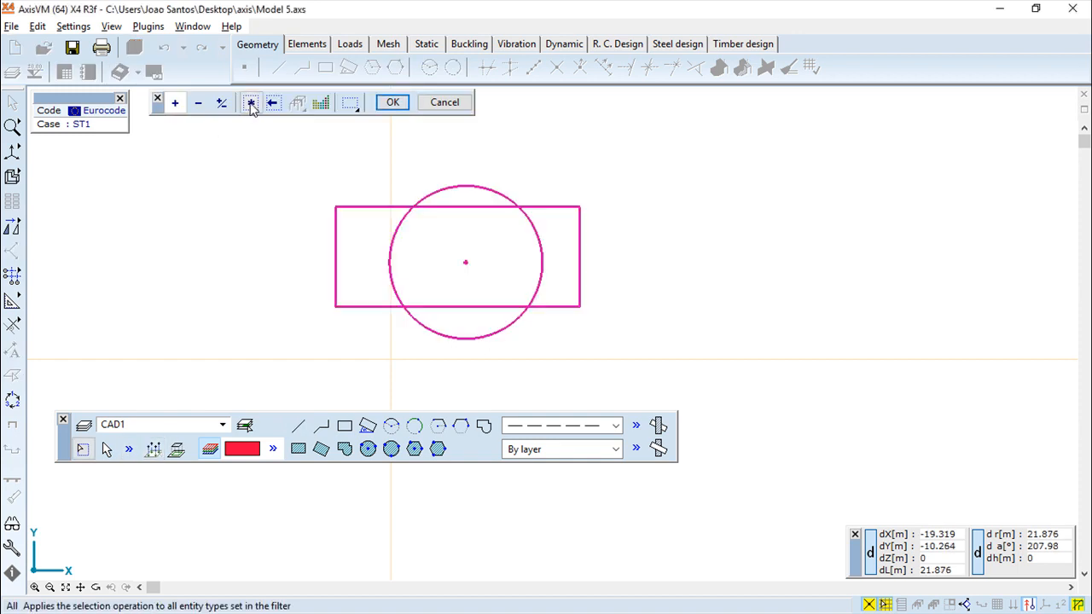
pyautogui.click(392, 102)
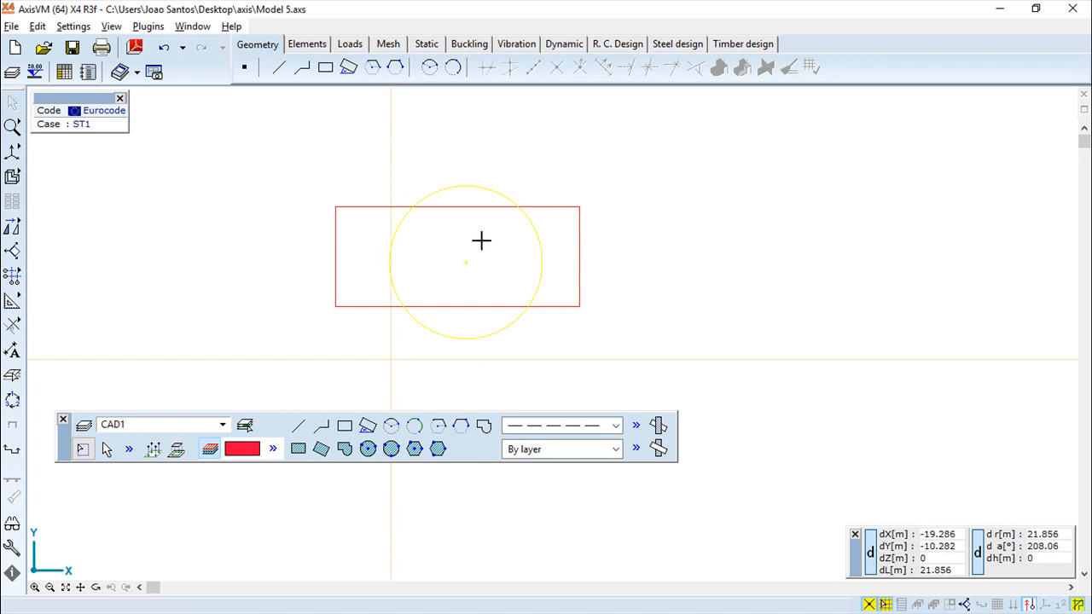
# Convert all the imported DXF shapes to AxisVM lines.
pyautogui.click(176, 452)
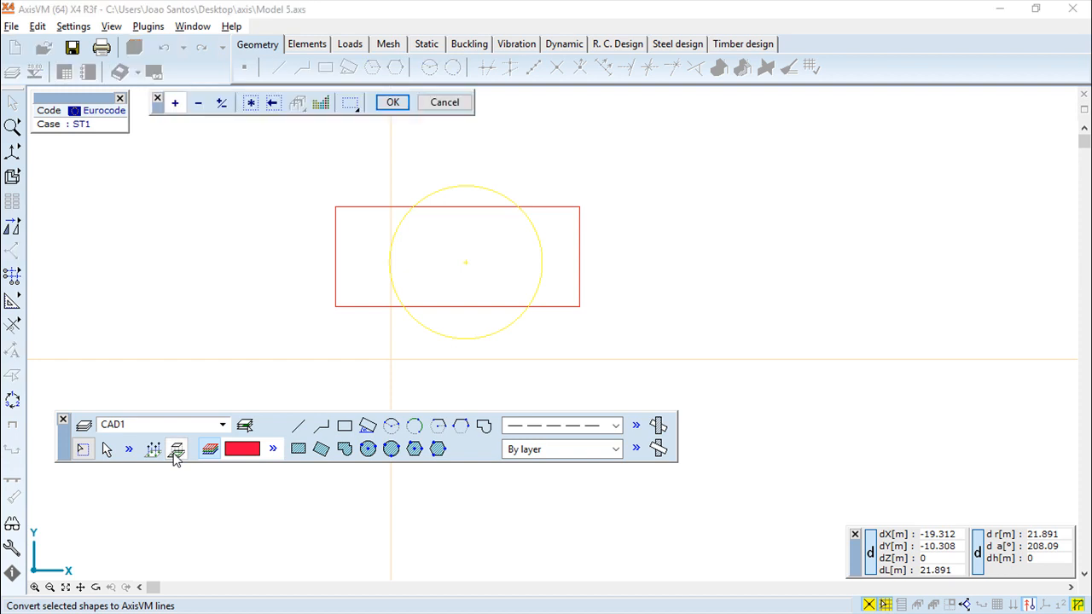
pyautogui.click(249, 104)
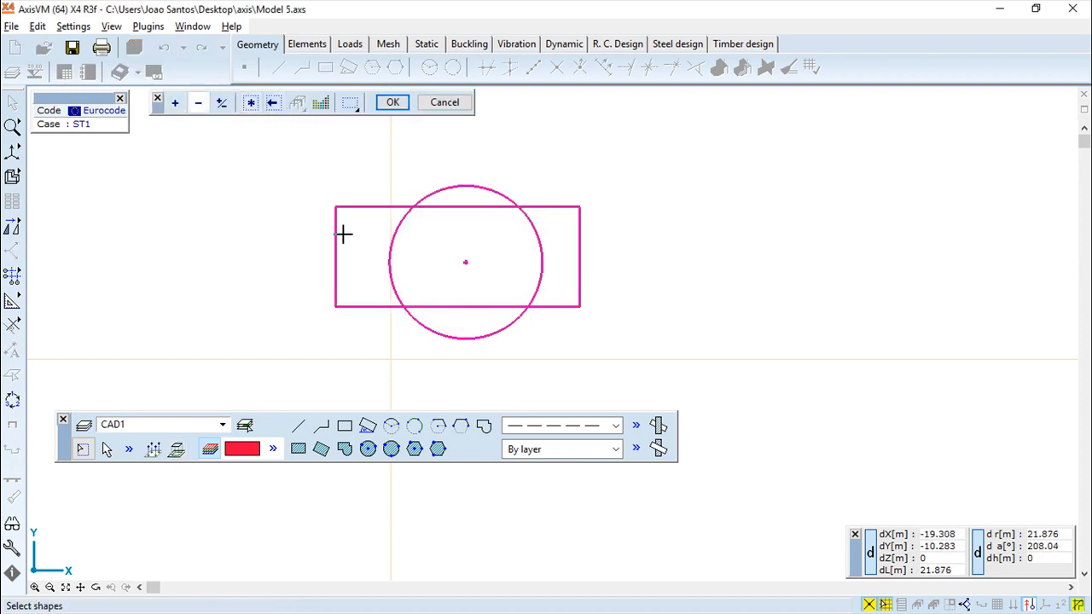
pyautogui.click(392, 102)
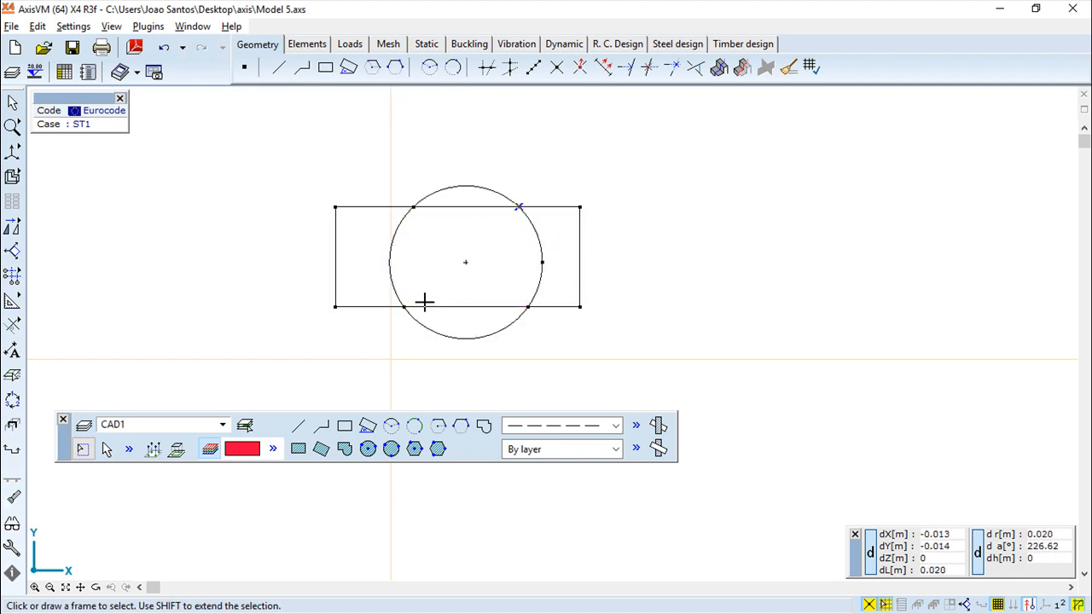
# Draw a line from the rectangle's upper-left corner to the lower-right intersection of the circle with the rectangle's bottom edge.
pyautogui.click(279, 68)
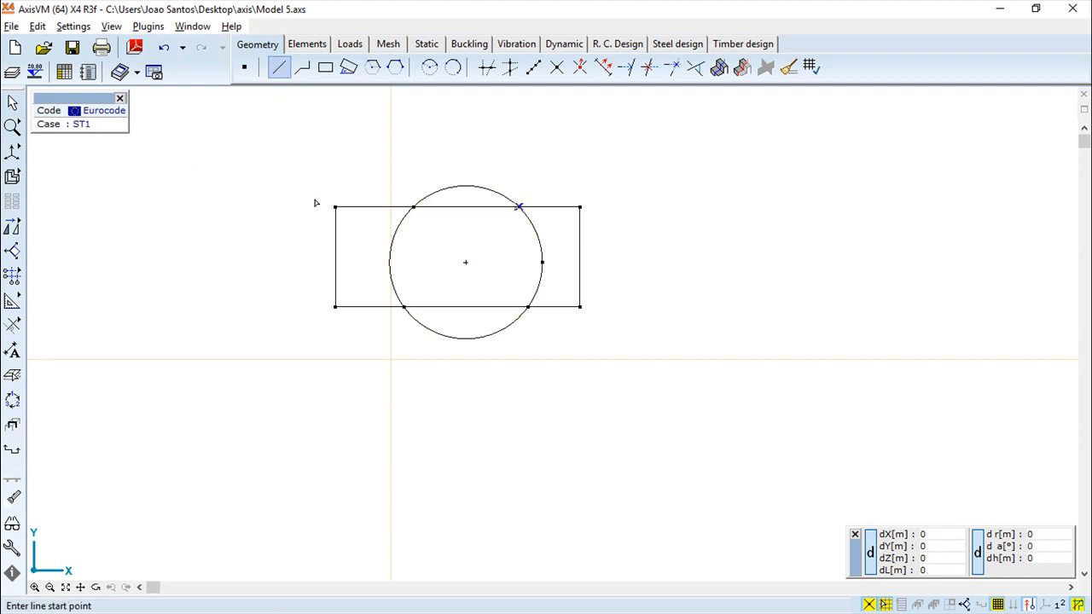
pyautogui.click(335, 207)
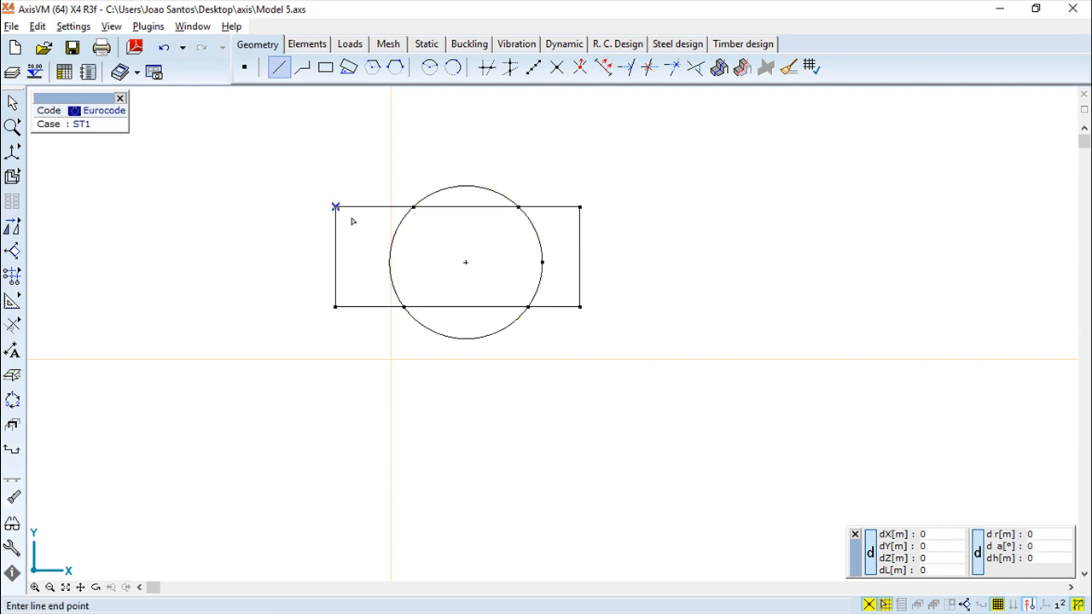
pyautogui.click(528, 306)
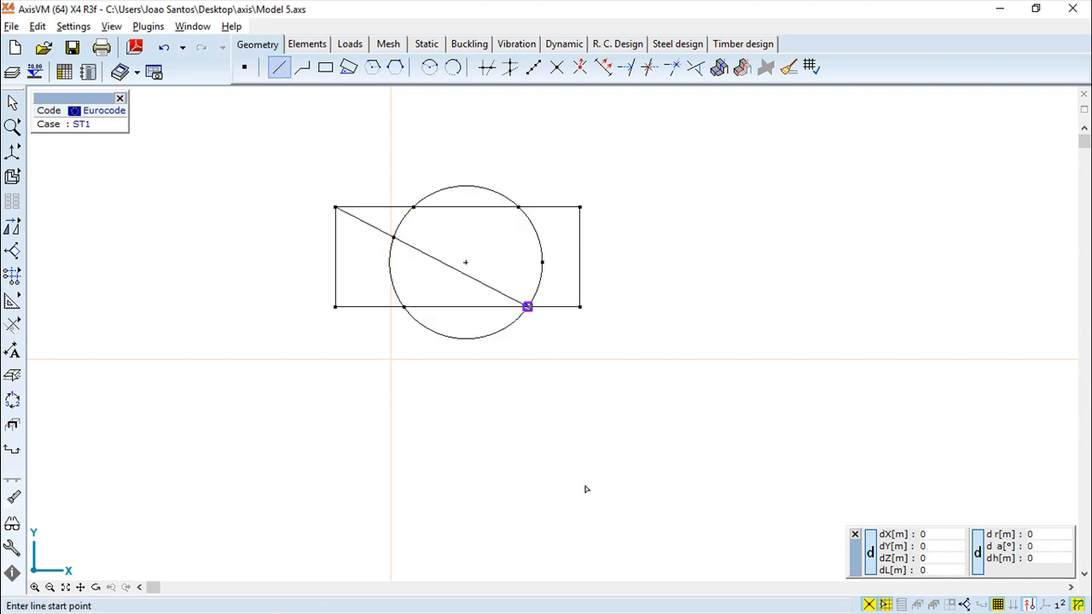
pyautogui.press('Escape')
# Examine the converted shapes near the origin and the larger crossing lines elsewhere in the model.
pyautogui.scroll(4, 634, 307)
pyautogui.scroll(-6, 634, 307)
pyautogui.scroll(2, 631, 312)
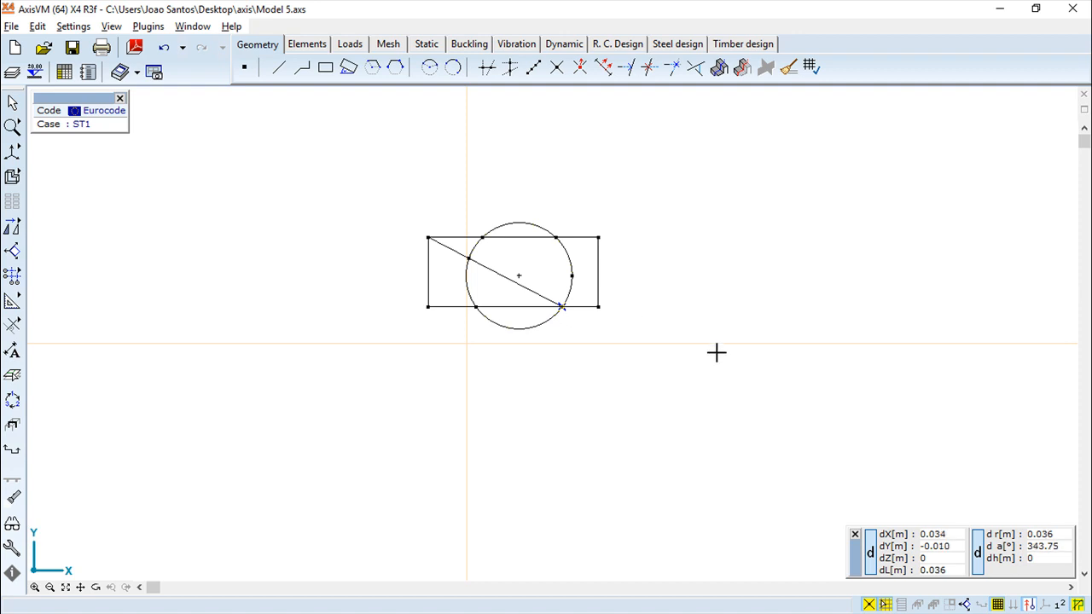
pyautogui.scroll(3, 707, 351)
pyautogui.scroll(-8, 694, 343)
pyautogui.scroll(-8, 694, 336)
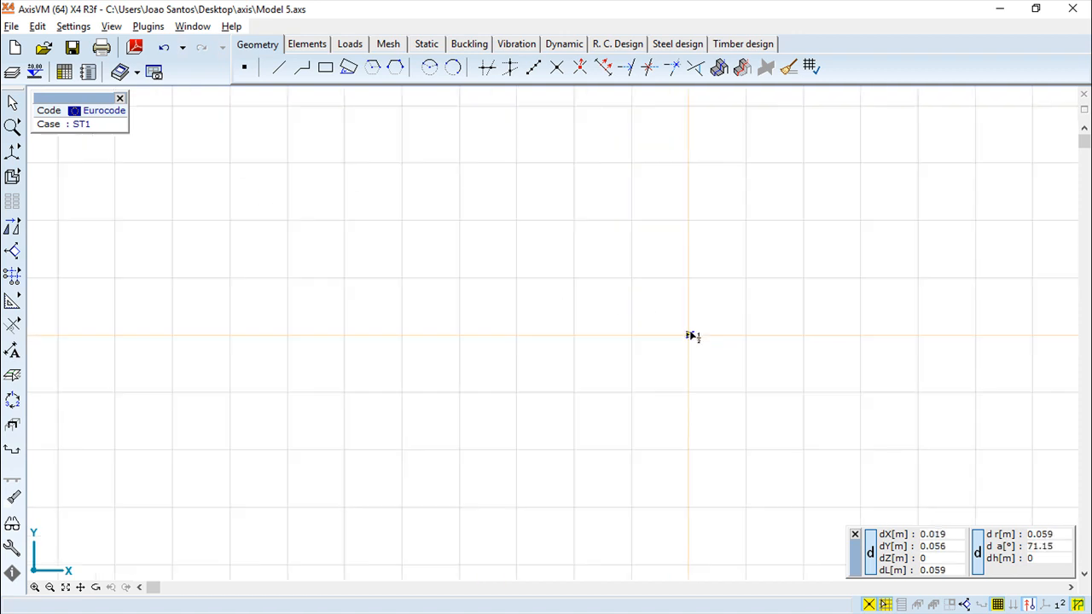
pyautogui.scroll(-7, 721, 304)
pyautogui.scroll(-1, 774, 275)
pyautogui.moveTo(772, 276); pyautogui.dragTo(441, 374, button='middle')
pyautogui.scroll(4, 449, 349)
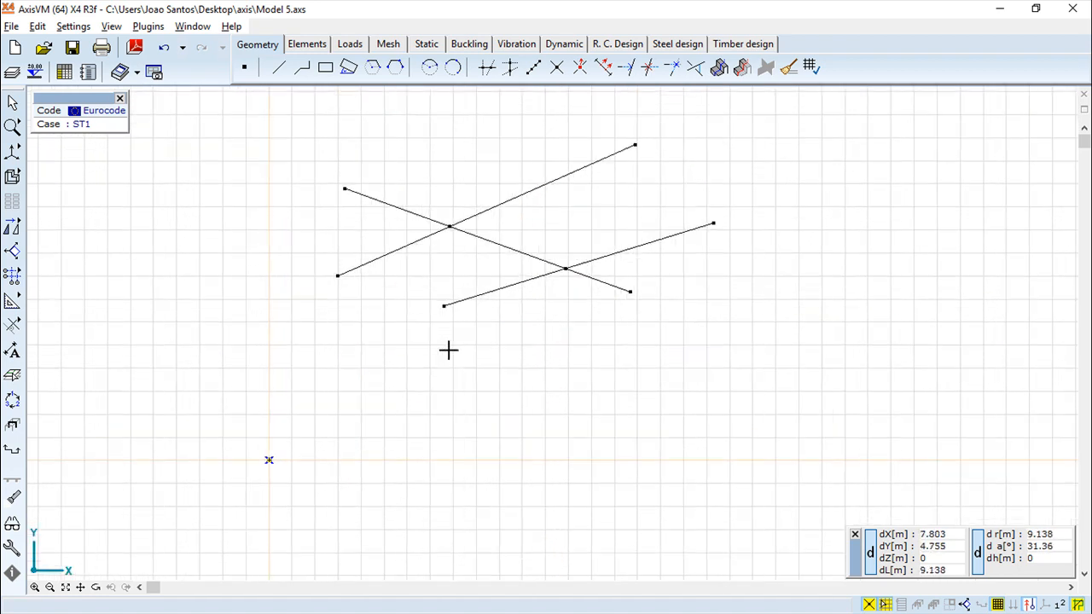
pyautogui.scroll(-2, 449, 349)
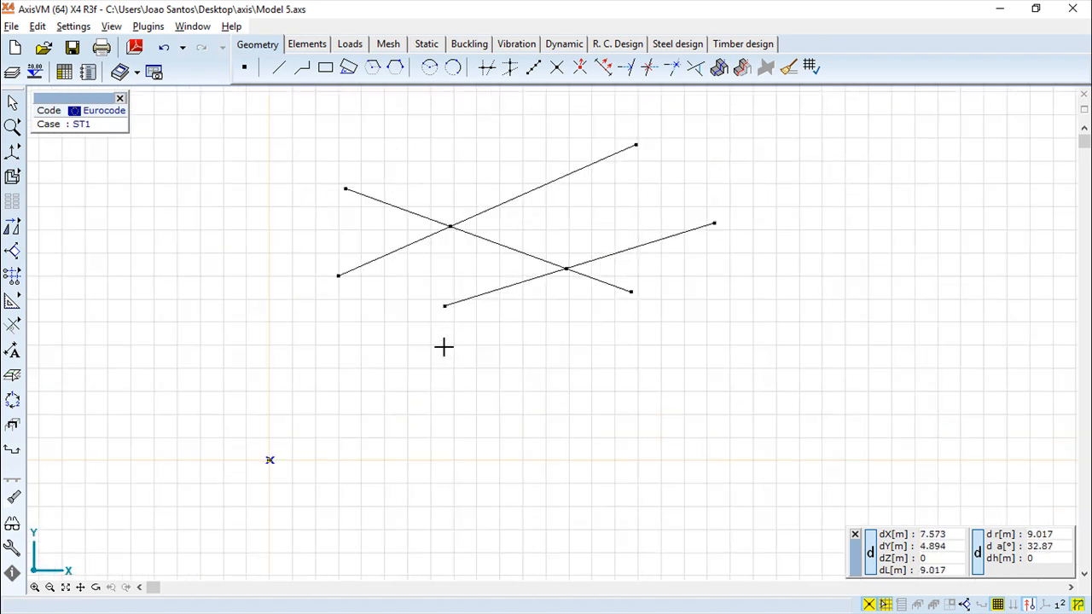